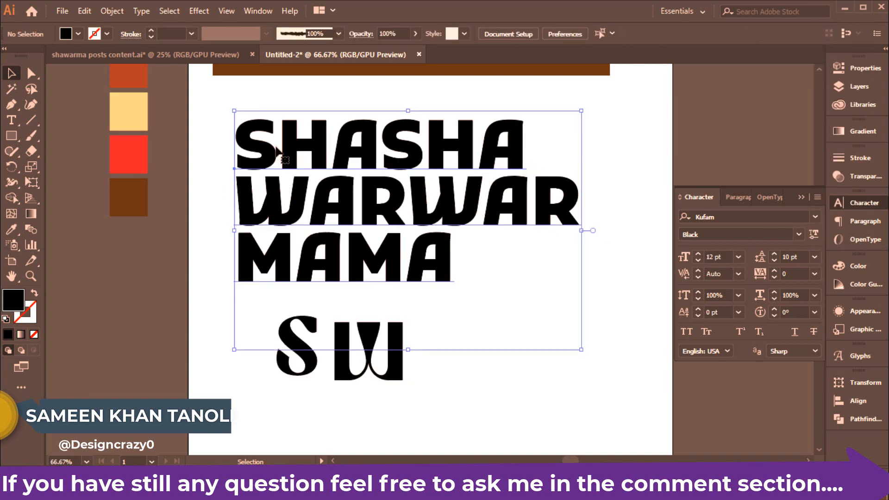
- Set the first S of SHASHA in the categories elegant demo regular font at 57 pt
double_click(250, 144)
key("BackSpace")
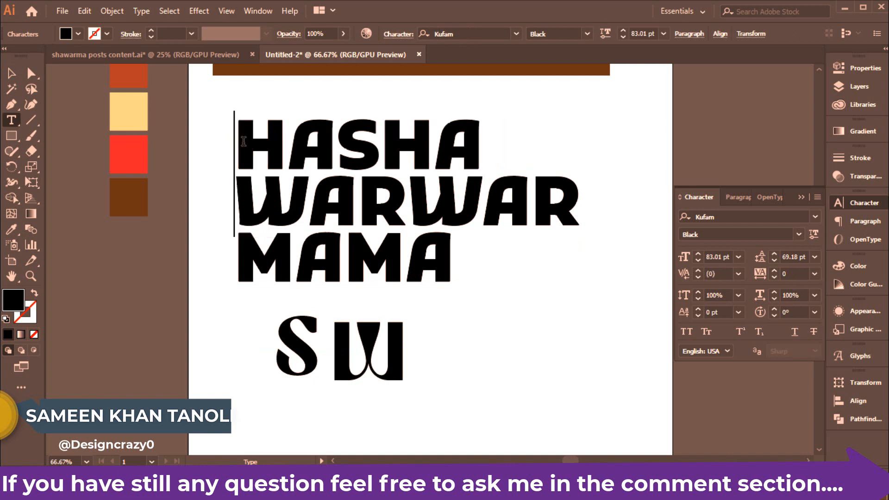
key("ctrl+z")
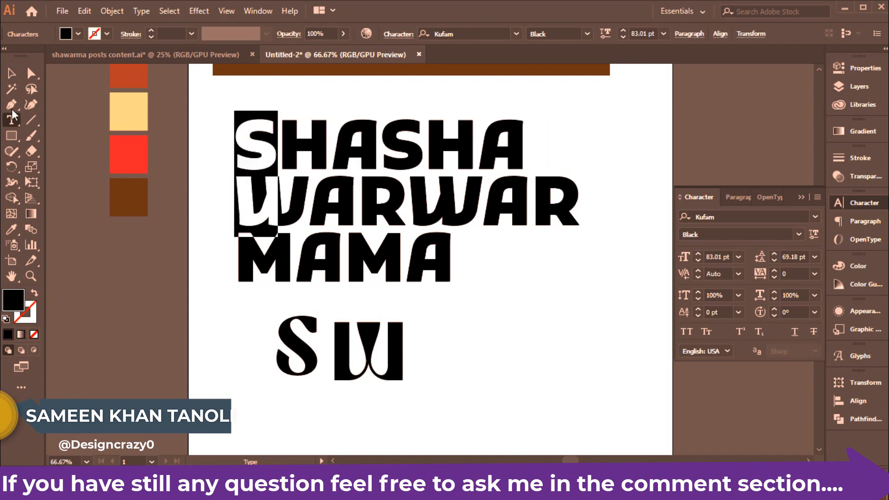
left_click(515, 34)
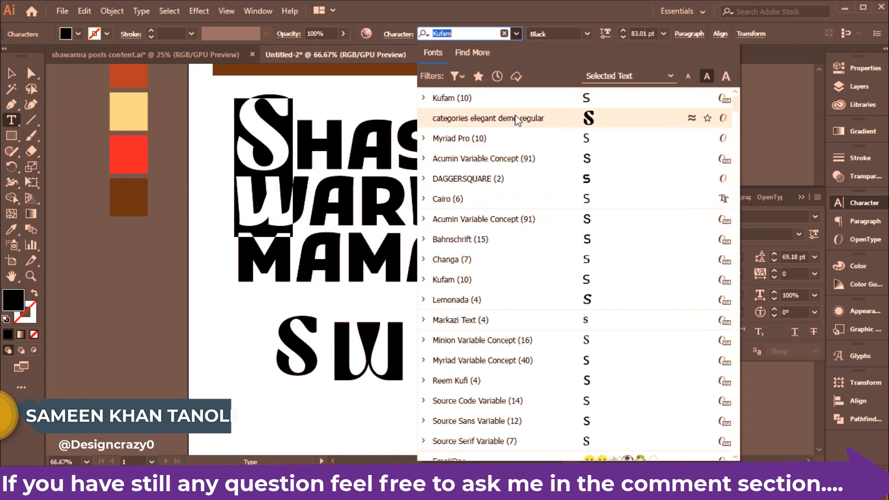
left_click(526, 118)
left_click(582, 37)
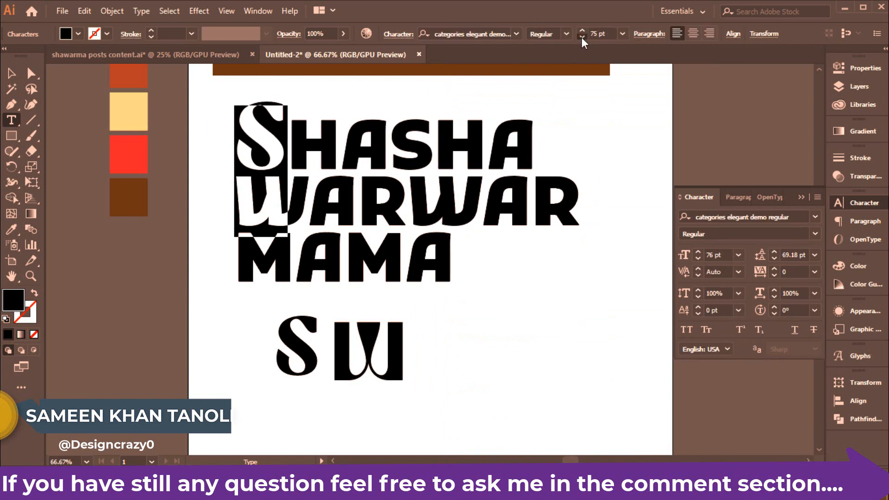
left_click(582, 37)
left_click(582, 37)
left_click(582, 37)
left_click(582, 37)
left_click(582, 37)
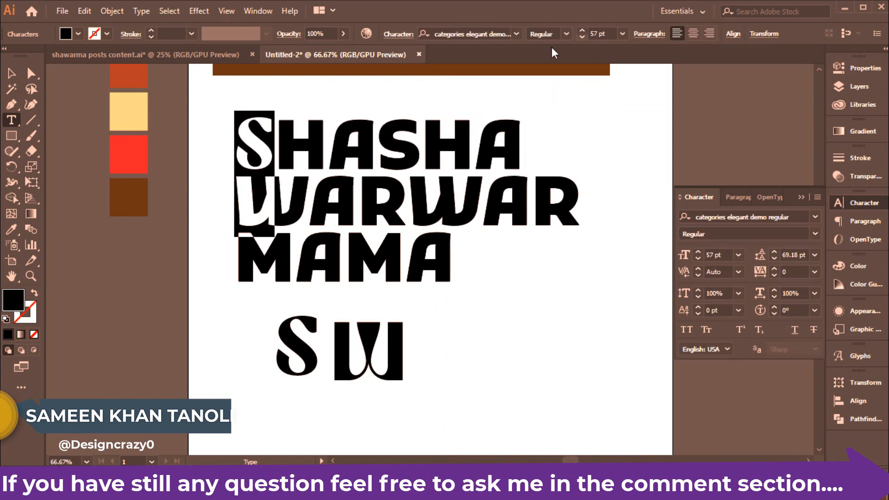
- Change the second S of SHASHA to categories elegant demo regular and reduce its size to 56 pt
double_click(416, 141)
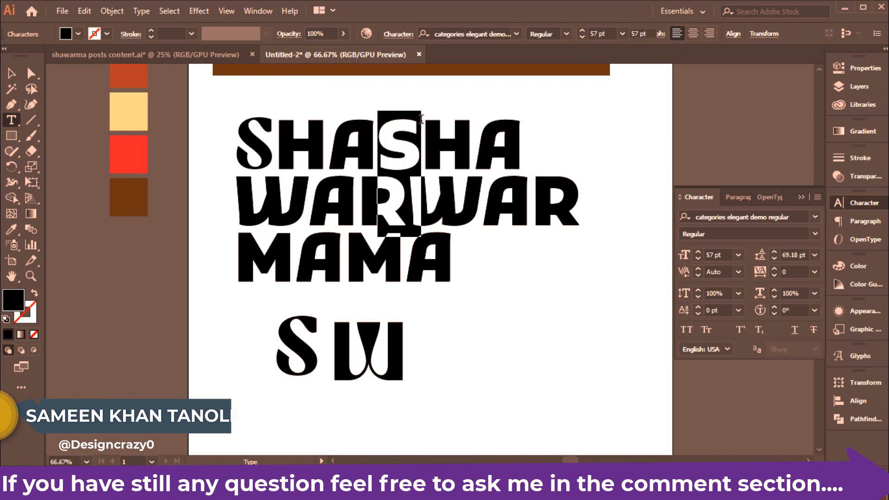
left_click(511, 34)
left_click(519, 103)
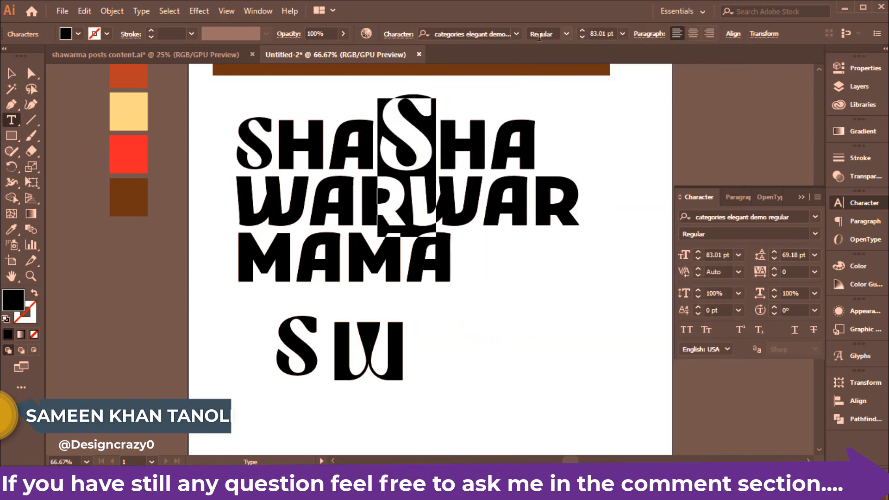
left_click(581, 37)
left_click(581, 37)
left_click(581, 38)
left_click(581, 37)
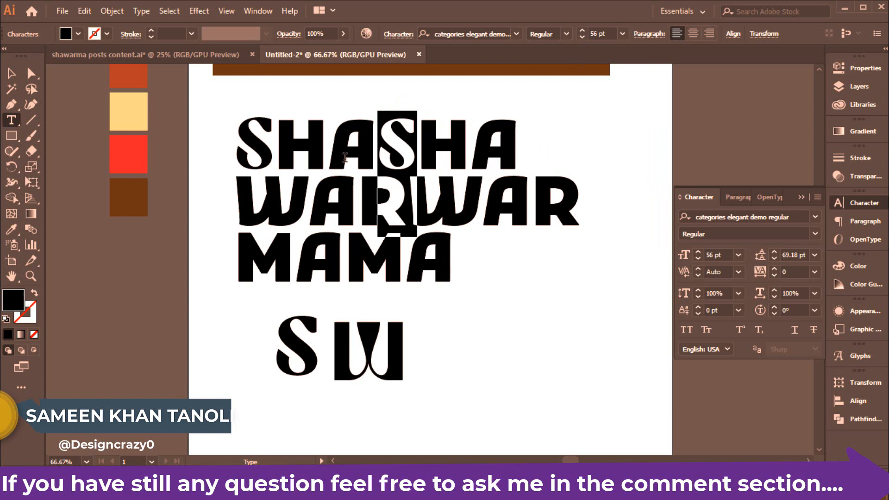
- Change the first W of WARWAR to categories elegant demo regular at 51 pt
double_click(307, 198)
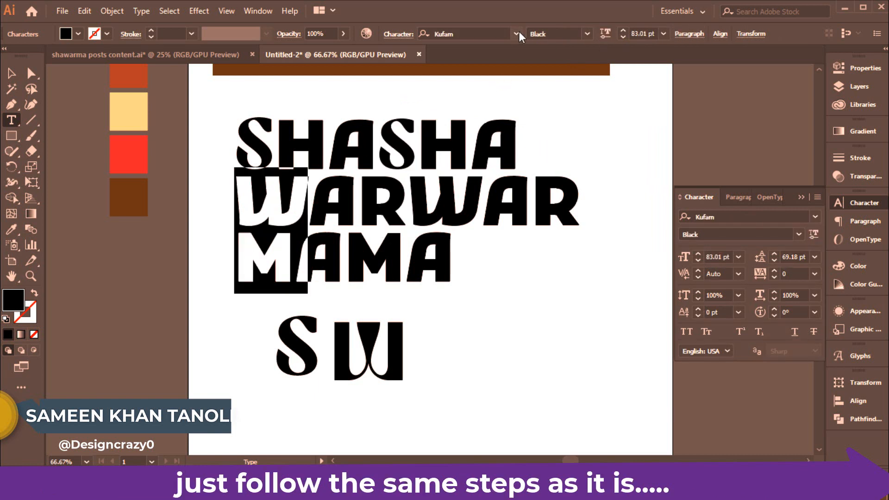
left_click(517, 33)
left_click(532, 100)
left_click(582, 37)
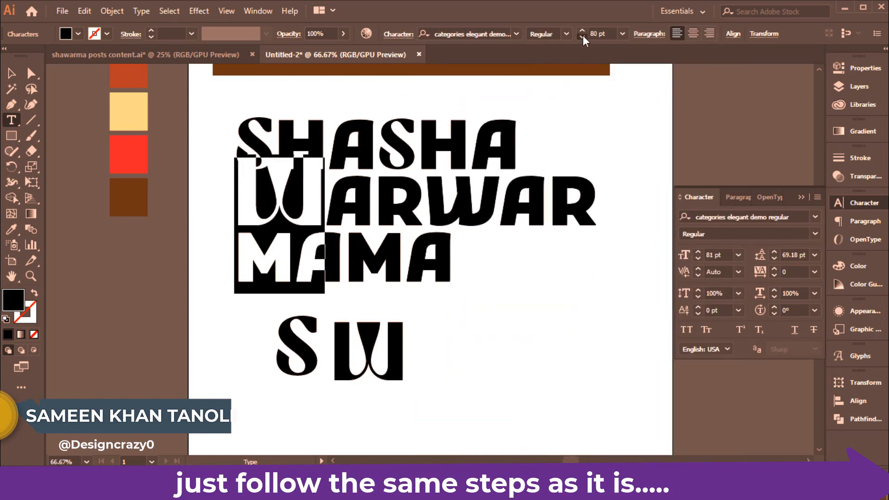
left_click(583, 37)
left_click(582, 38)
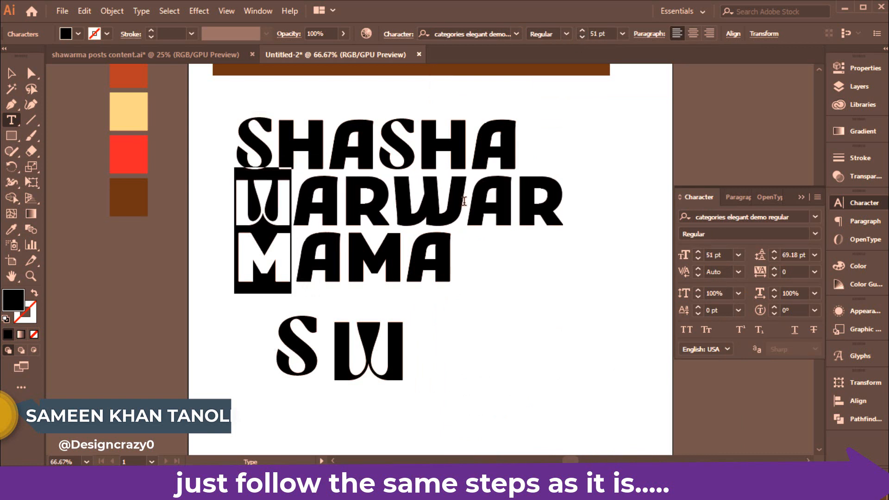
- Apply categories elegant demo regular to the second W of WARWAR and reduce it to 50 pt
double_click(420, 203)
left_click(515, 34)
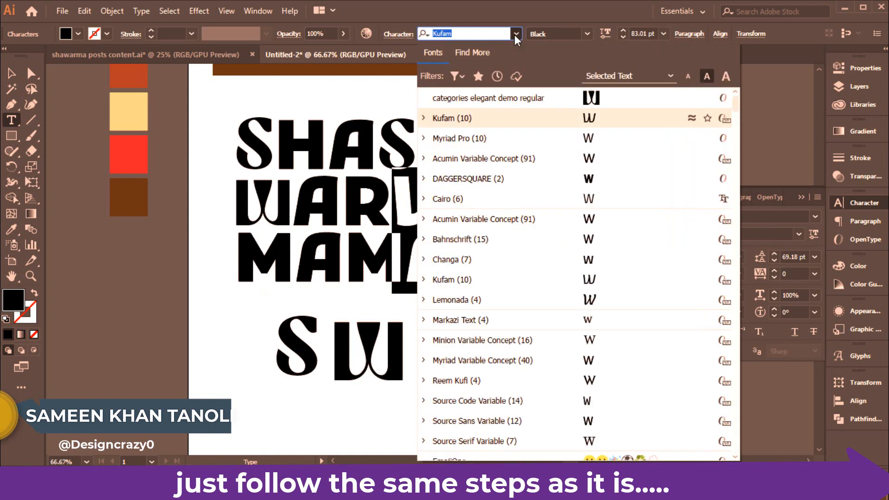
left_click(526, 86)
left_click(583, 37)
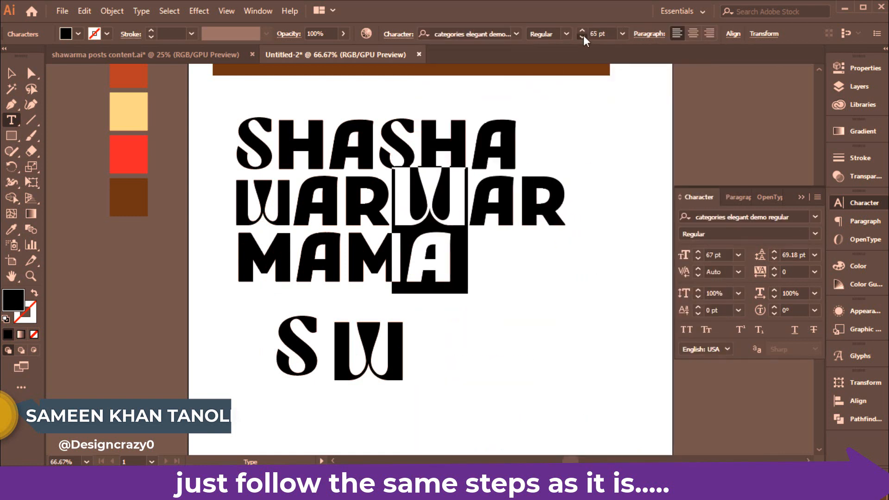
left_click(583, 38)
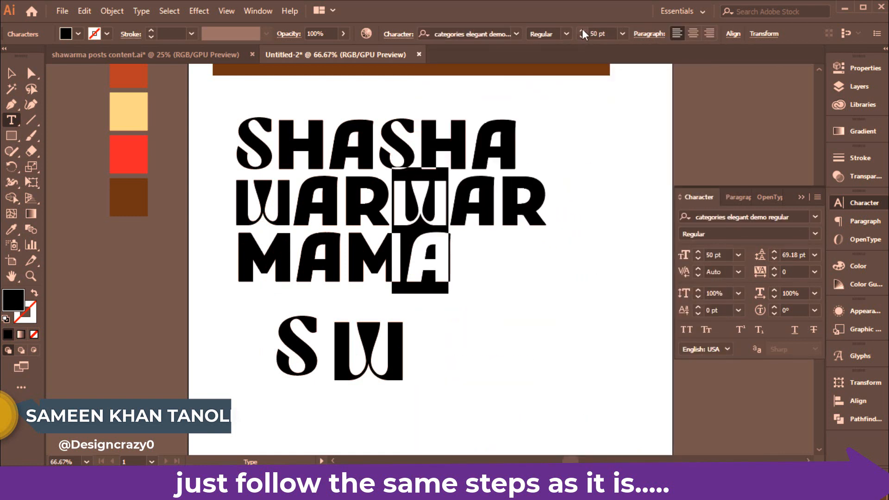
- Convert the three-line text to outlines and unite the overlapping parts of its letters
left_click(17, 73)
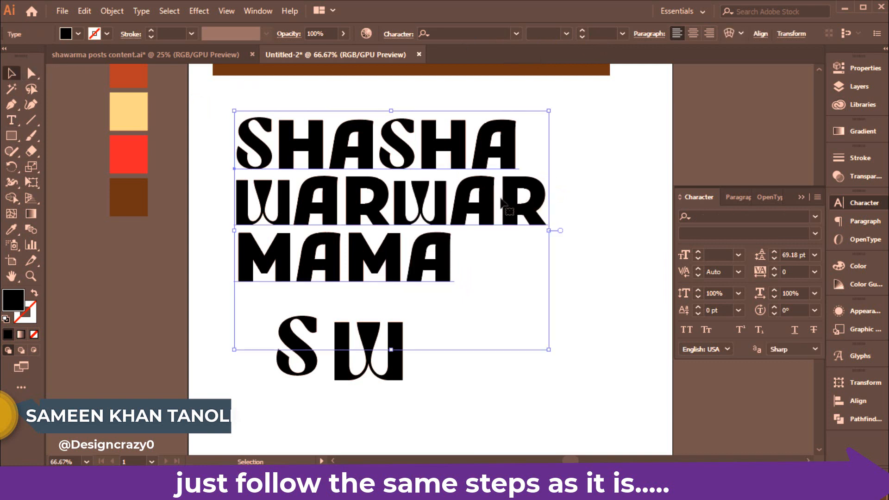
right_click(479, 199)
left_click(518, 291)
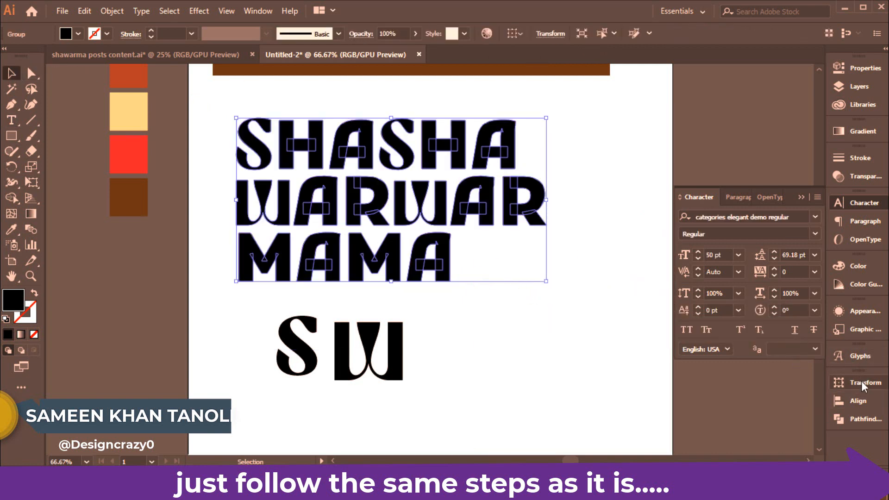
left_click(855, 420)
key("a")
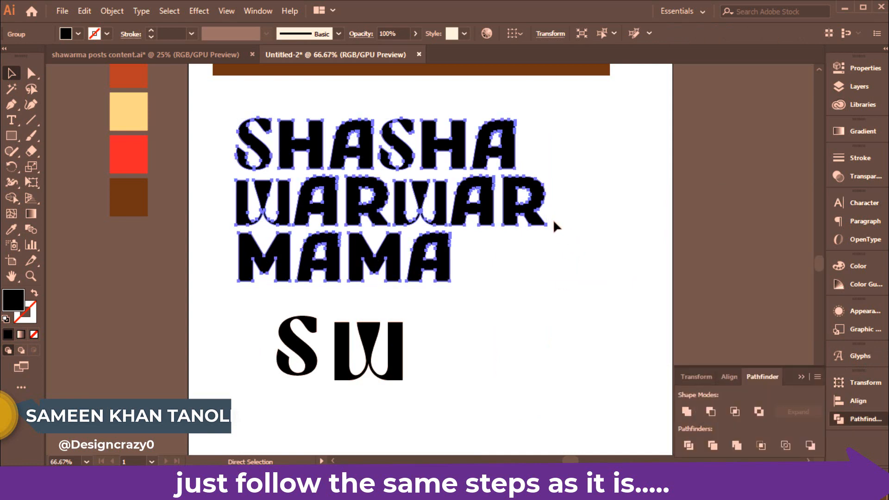
- Ungroup the outlined lettering into separate letters
key("ctrl+plus")
key("ctrl+plus")
left_click_drag(637, 237, 358, 196)
right_click(431, 229)
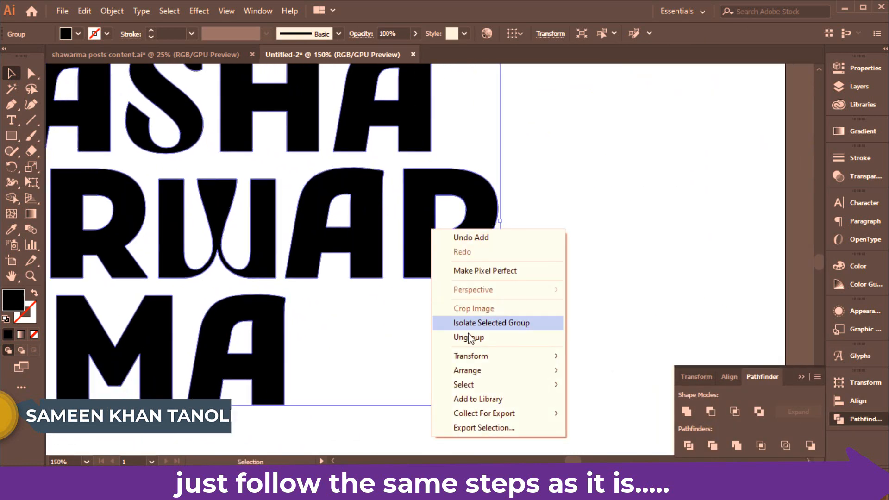
left_click(468, 338)
left_click(477, 249)
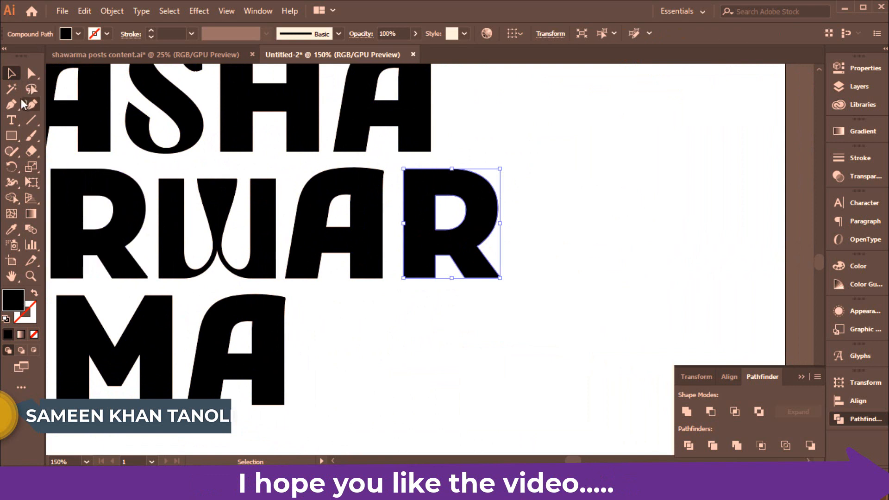
left_click(516, 203)
- Draw a closed curved leg shape with the Pen tool over the diagonal leg of the last R in WARWAR
left_click(11, 104)
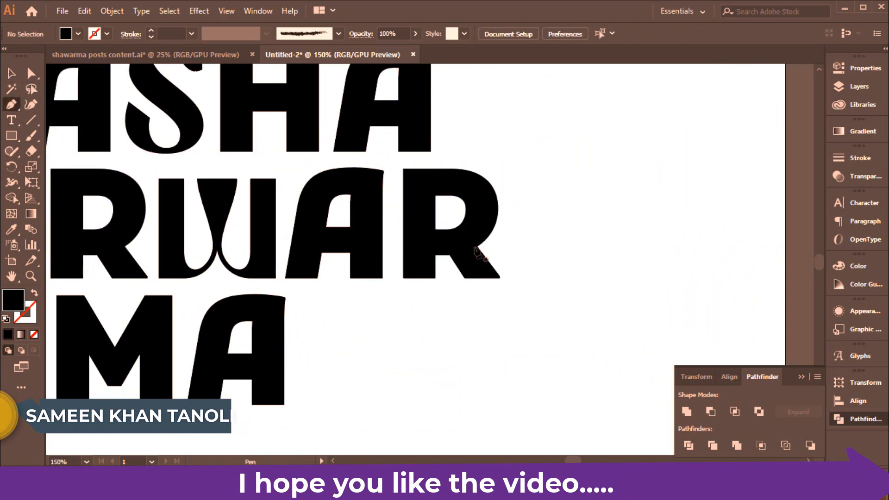
left_click_drag(499, 277, 499, 306)
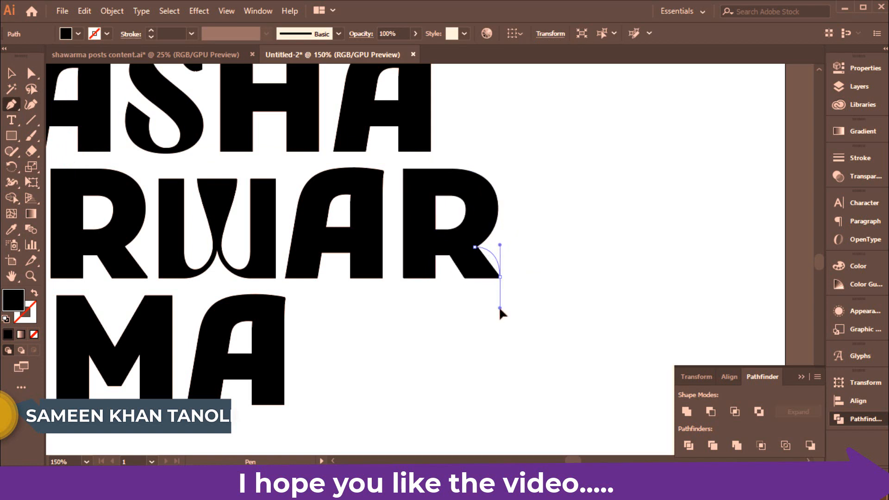
left_click(499, 276)
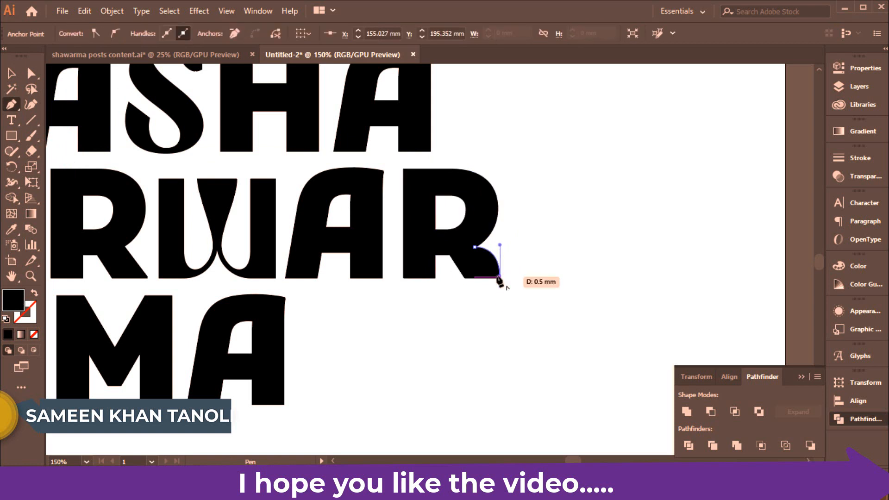
left_click(469, 278)
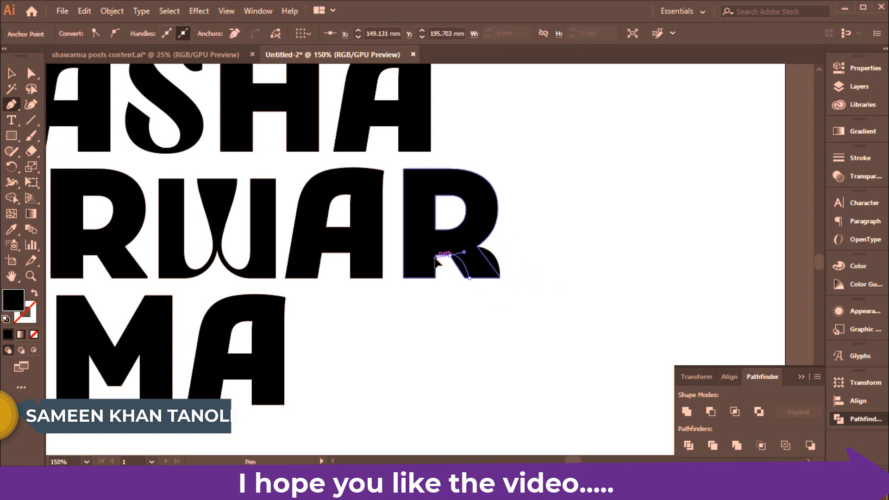
left_click_drag(435, 258, 430, 255)
left_click(449, 254)
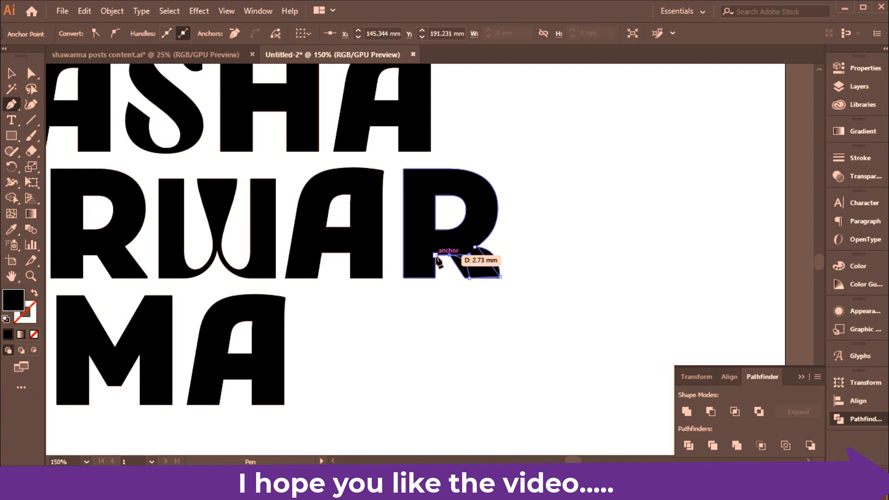
left_click(474, 246)
- Merge the curved leg into the last R with the Shape Builder and remove the leftover piece of the old leg
left_click(11, 73)
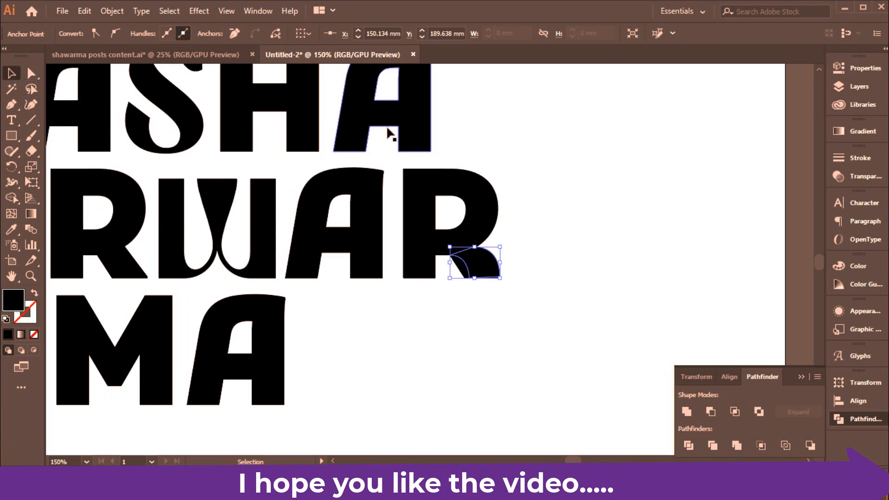
left_click(489, 183, "shift")
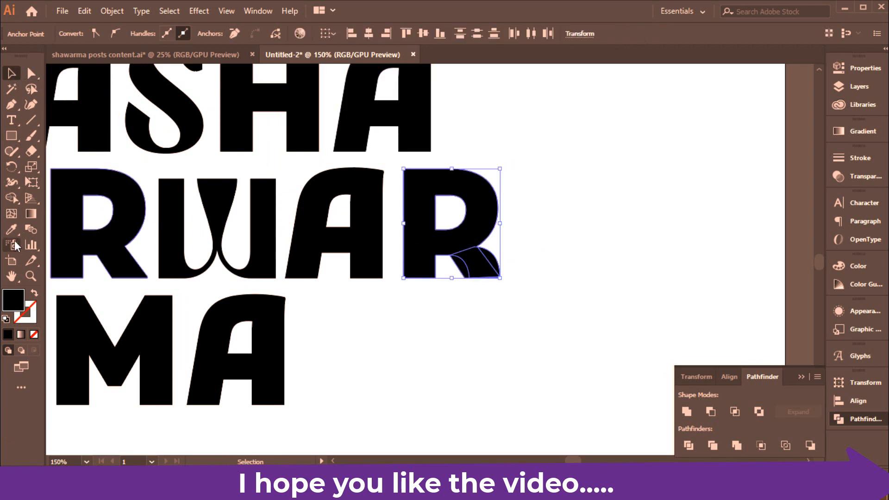
left_click(11, 200)
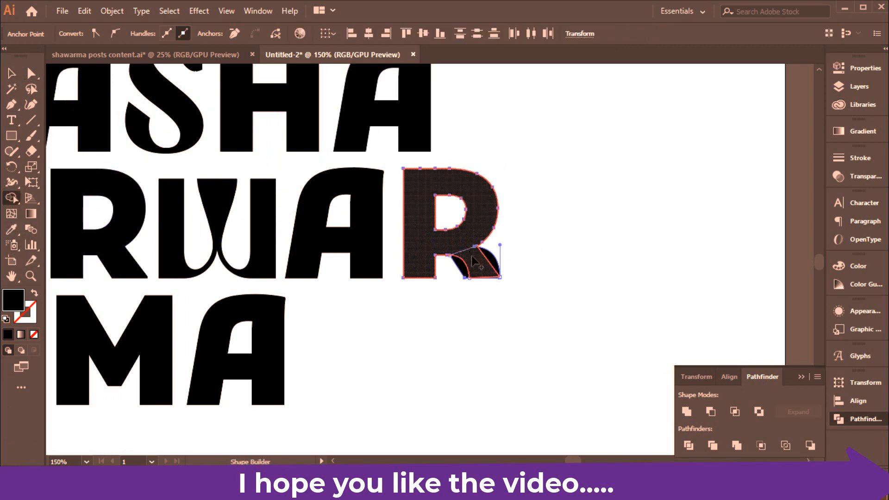
left_click_drag(491, 263, 454, 275)
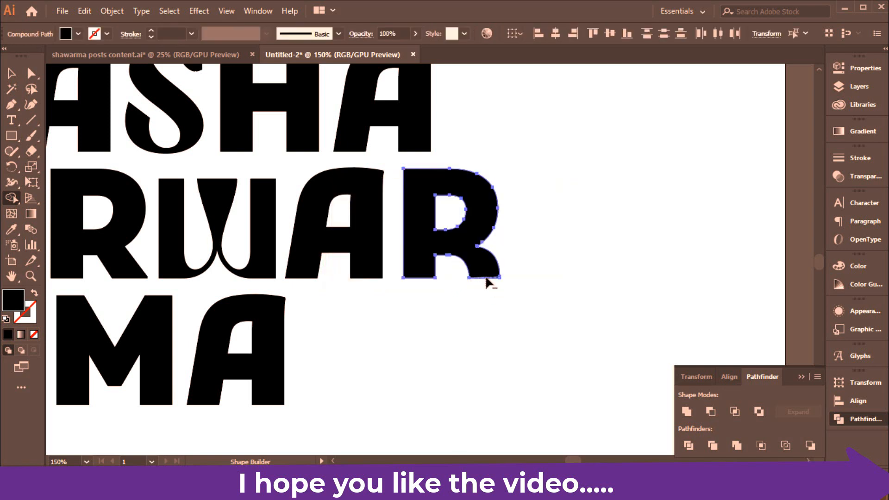
left_click(12, 73)
left_click(590, 212)
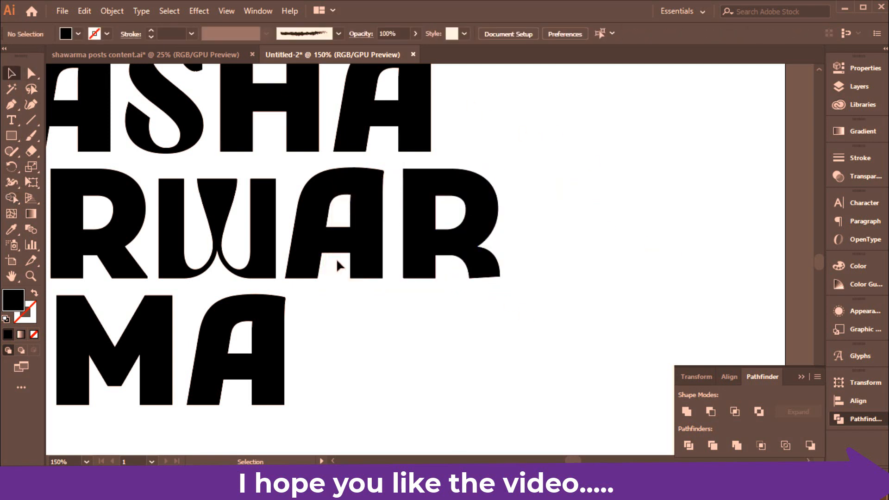
- Delete the first R of WARWAR and put a copy of the reshaped last R in its place
key("ctrl+minus")
left_click_drag(306, 282, 426, 262)
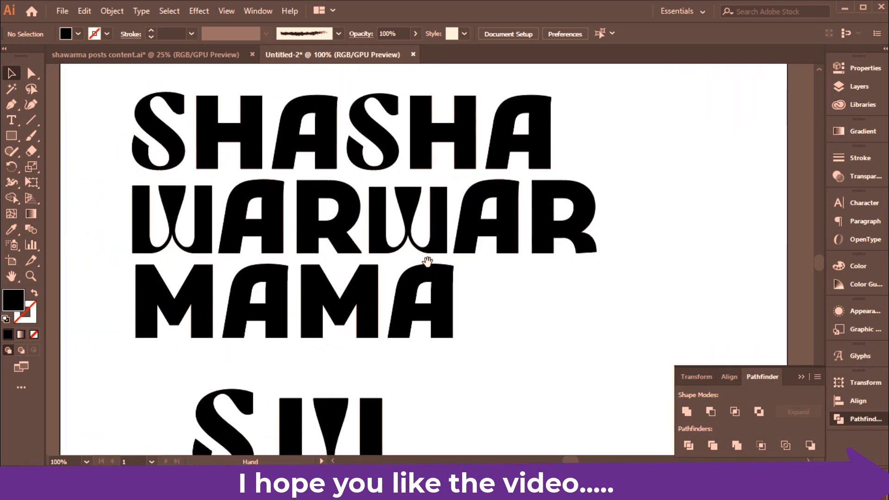
left_click(334, 231)
key("Delete")
left_click(581, 190)
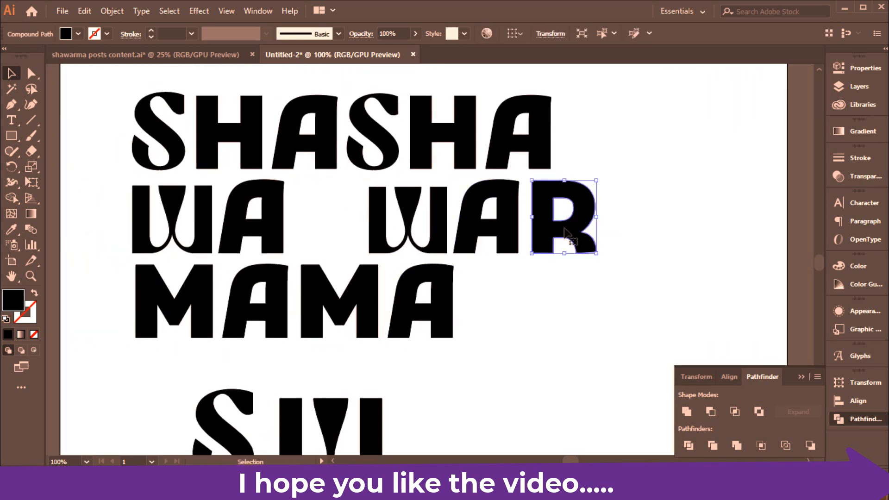
left_click_drag(566, 234, 331, 234)
left_click(647, 262)
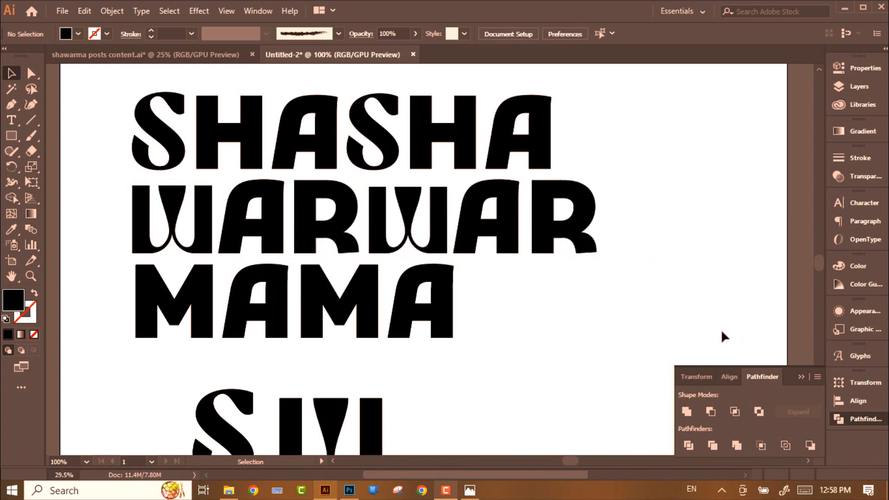
- Recolour the first SHA, the first WAR and the first MA with the dark brown swatch
left_click(801, 377)
key("ctrl+minus")
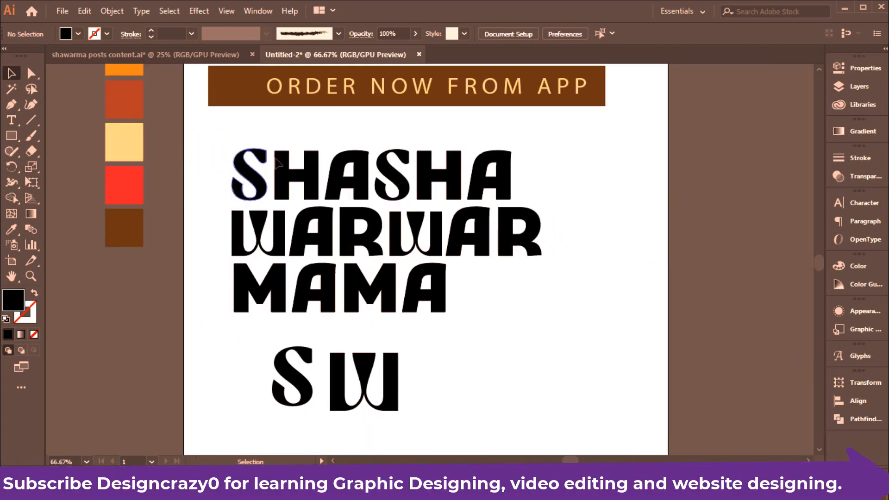
left_click_drag(381, 259, 501, 278)
left_click(365, 131)
left_click(343, 171)
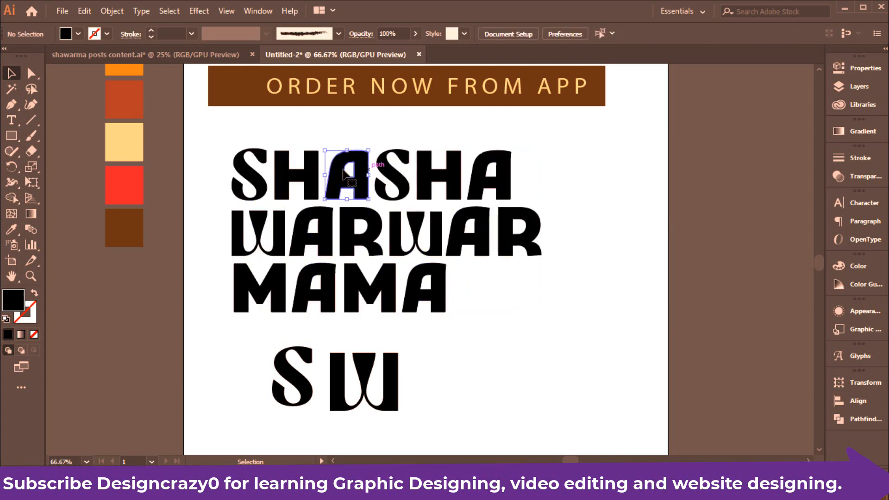
left_click(291, 180, "shift")
left_click(264, 185, "shift")
left_click(281, 250, "shift")
left_click(327, 239, "shift")
left_click(374, 238, "shift")
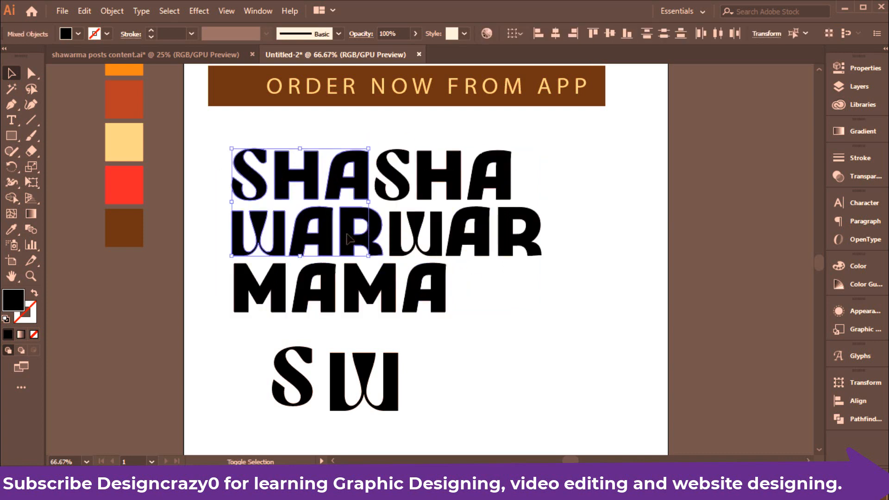
left_click(330, 288, "shift")
left_click(258, 291, "shift")
key("i")
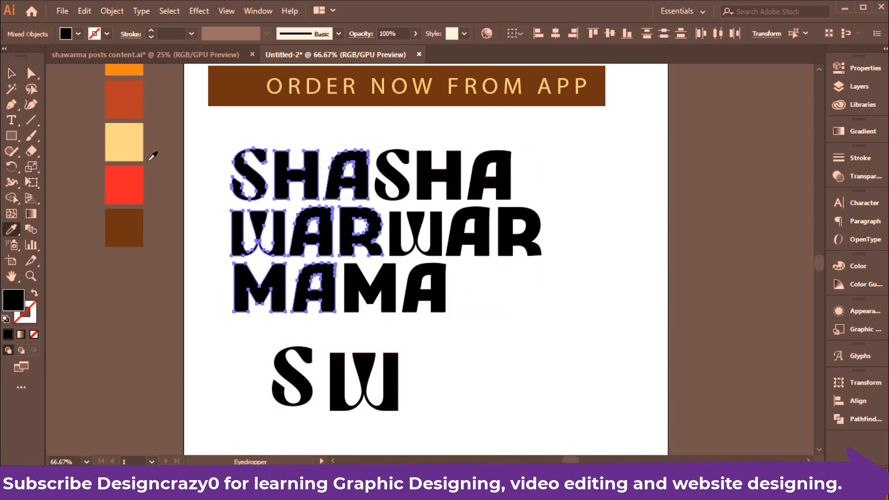
left_click(130, 218)
key("v")
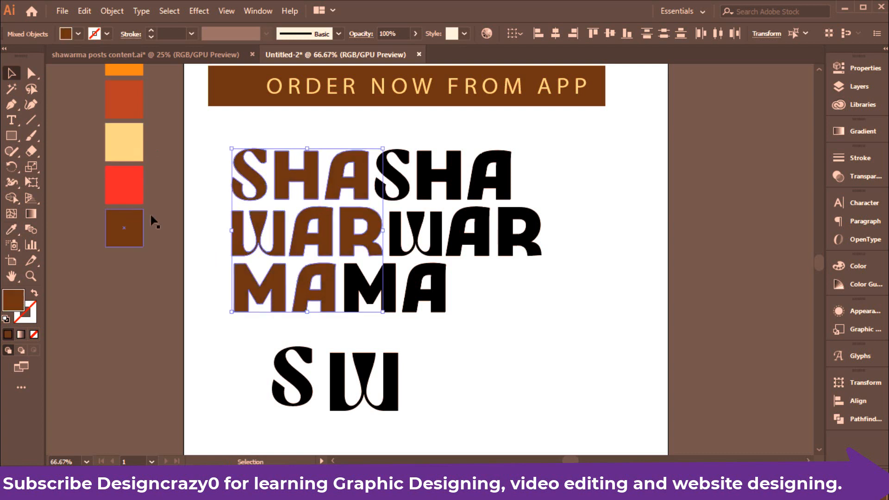
- Recolour the second S and H of SHASHA, the second WAR and the second MA with the pale yellow swatch
left_click(404, 185)
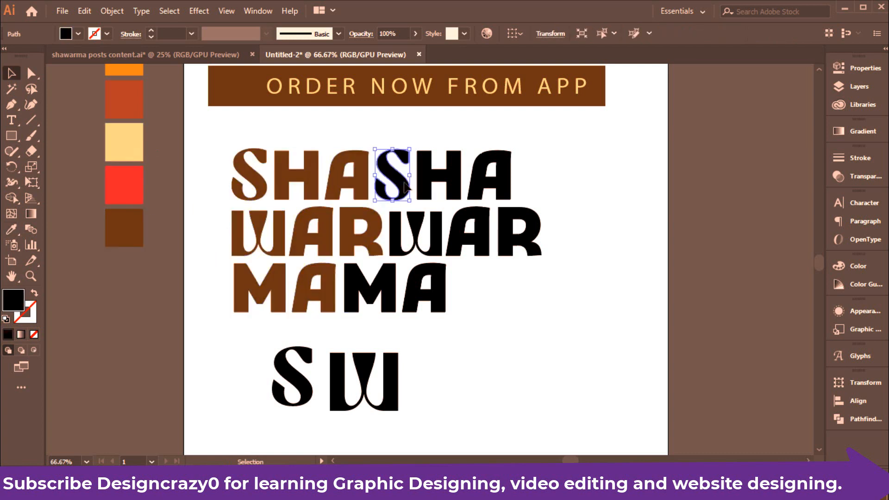
left_click(431, 158, "shift")
left_click(479, 223, "shift")
left_click(436, 230, "shift")
left_click(523, 248, "shift")
left_click(438, 280, "shift")
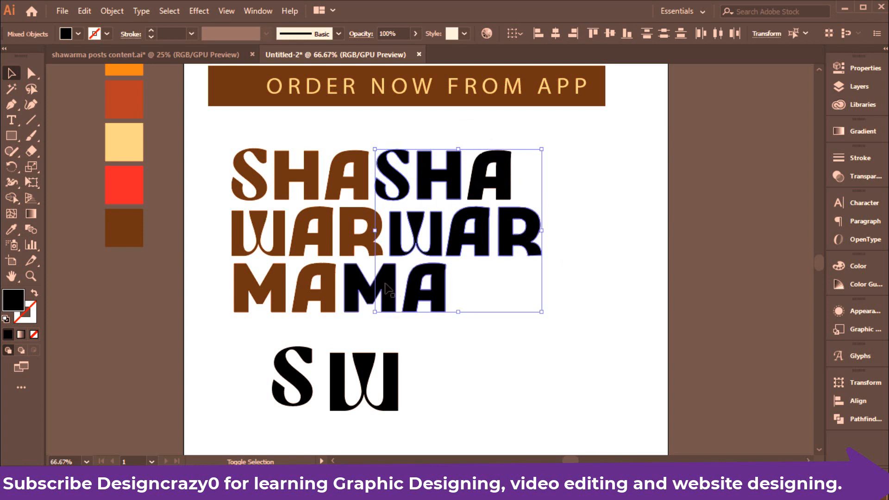
left_click(389, 284, "shift")
key("i")
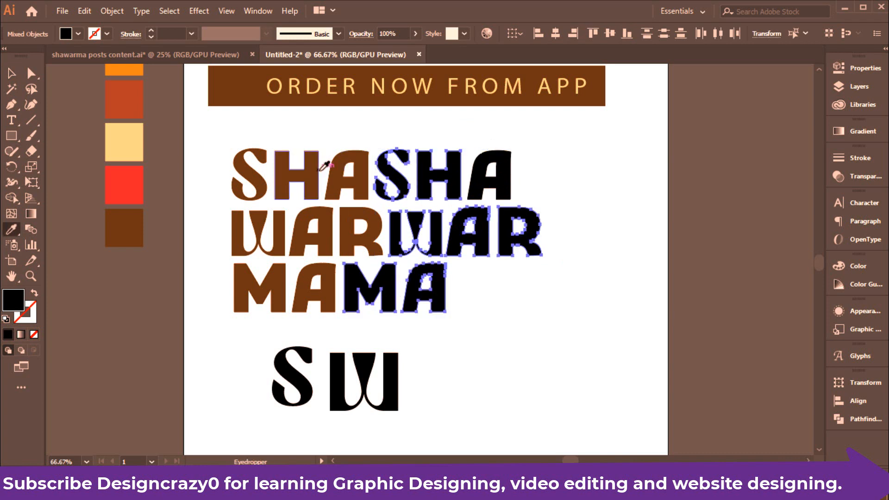
left_click(132, 143)
key("v")
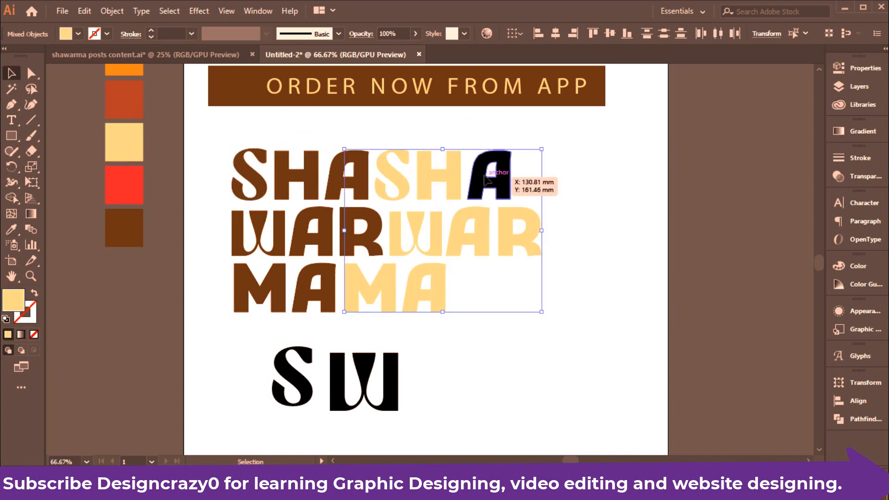
- Give the remaining black A at the end of SHASHA the pale yellow swatch colour and deselect it
left_click(499, 170)
key("i")
left_click(134, 141)
left_click(11, 77)
left_click(570, 223)
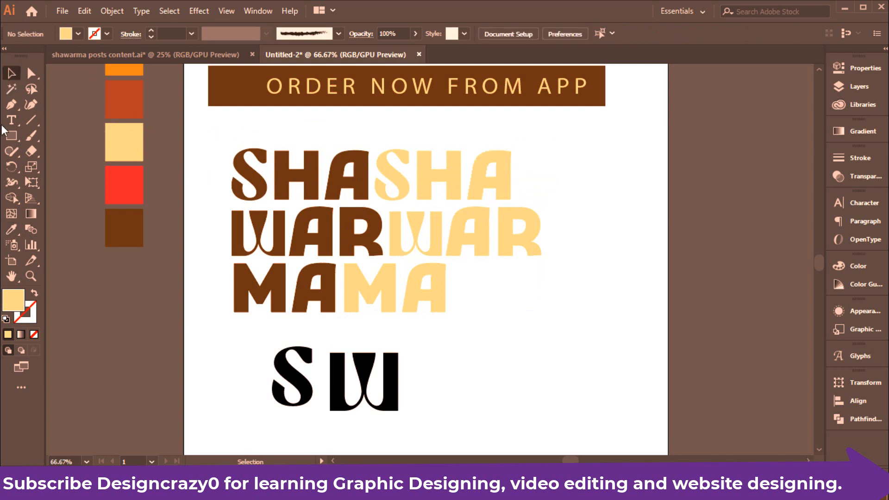
- Draw one rectangle filling the gap after MAMA and a narrow one after SHASHA, both ending level with WARWAR
left_click(11, 136)
left_click_drag(452, 264, 542, 312)
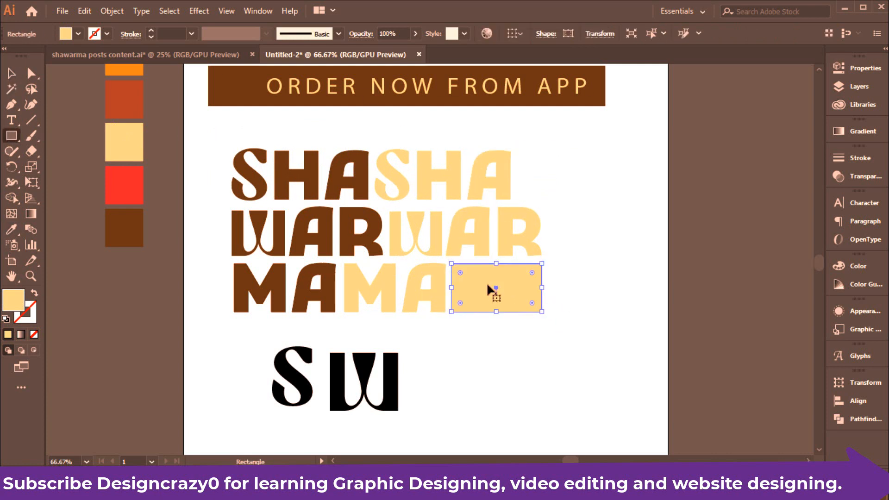
left_click_drag(515, 151, 542, 204)
- Round the corners of both filler rectangles, using a radius of about 3.71 mm on the one after MAMA
key("a")
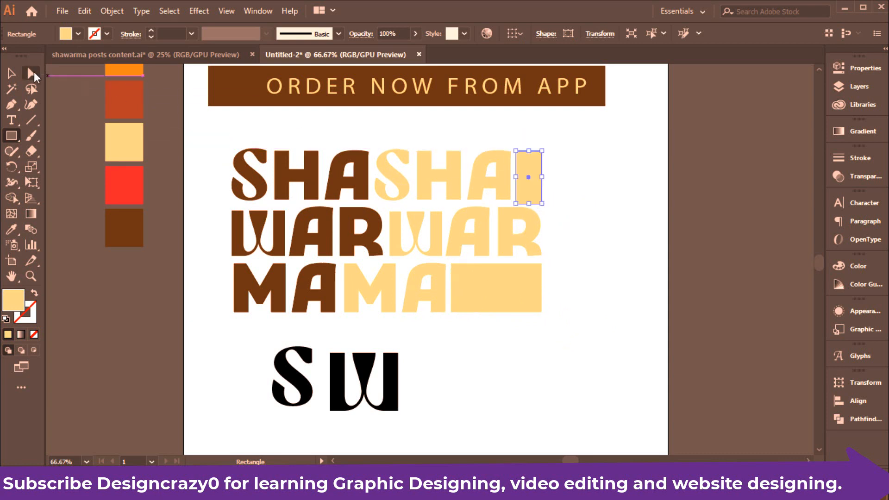
left_click_drag(525, 161, 527, 167)
left_click(471, 287)
left_click_drag(464, 278, 468, 282)
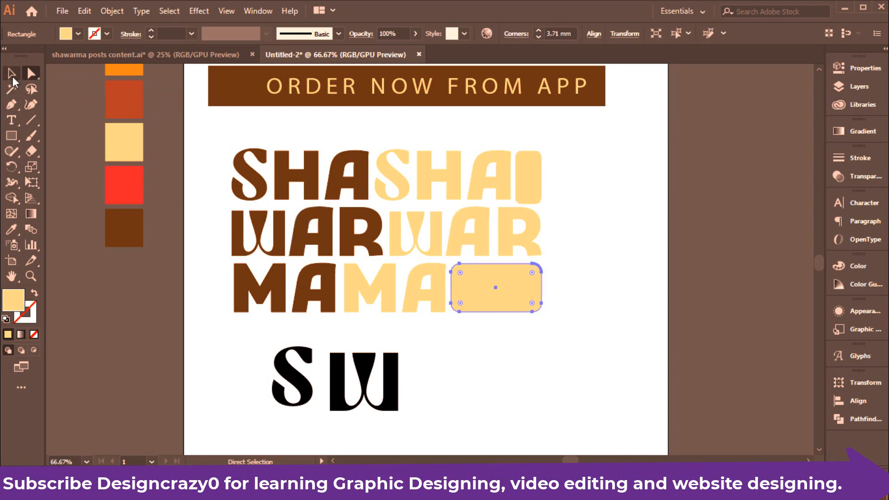
- Recolour both rounded filler rectangles with the dark brown swatch
left_click(12, 78)
left_click(527, 173, "shift")
key("i")
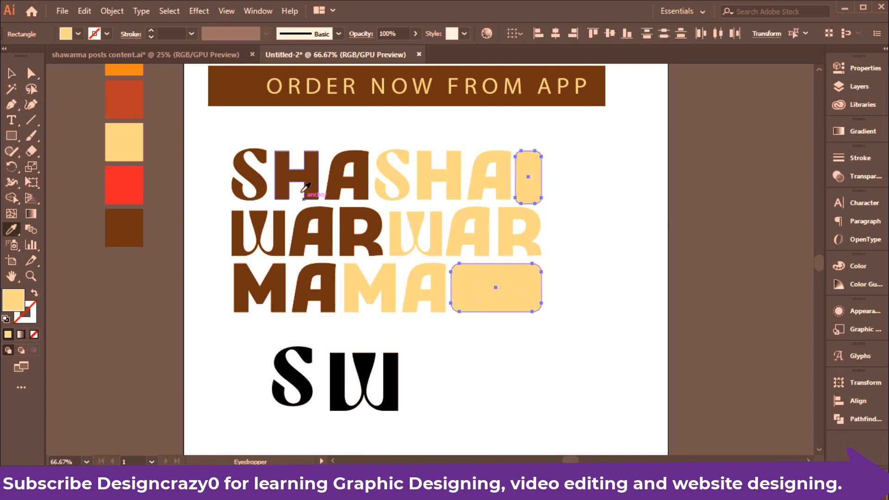
left_click(124, 227)
left_click(12, 73)
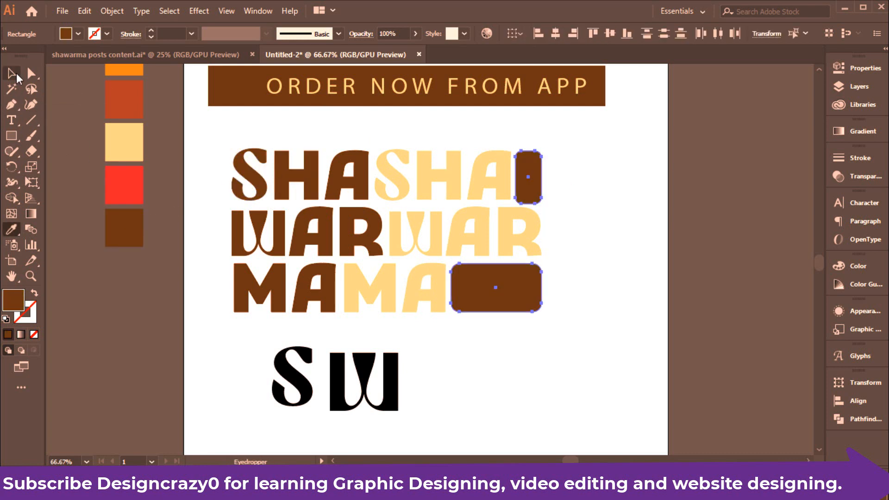
left_click(585, 179)
- Delete the leftover black S and W sample text below the lettering
key("ctrl+minus")
left_click_drag(277, 364, 238, 365)
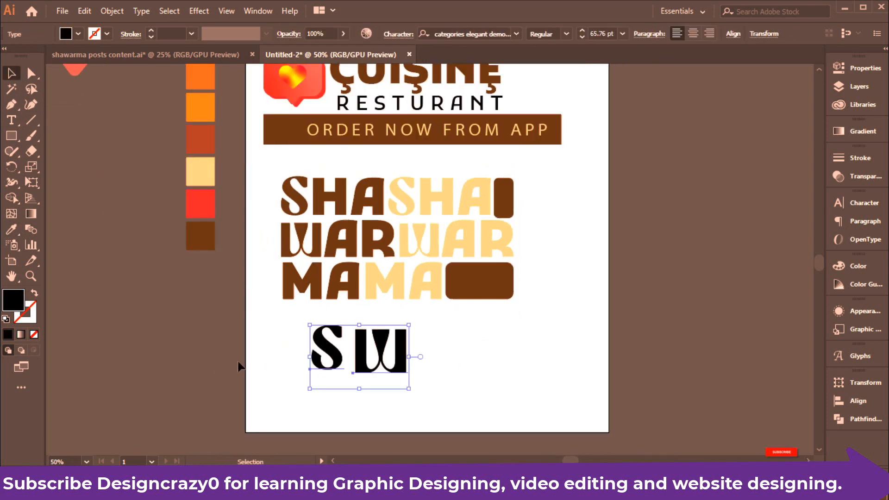
key("Delete")
- Bring the complete lettering with its filler blocks into the Photoshop artboard as a smart object, scaled to about 91%
left_click_drag(258, 185, 514, 288)
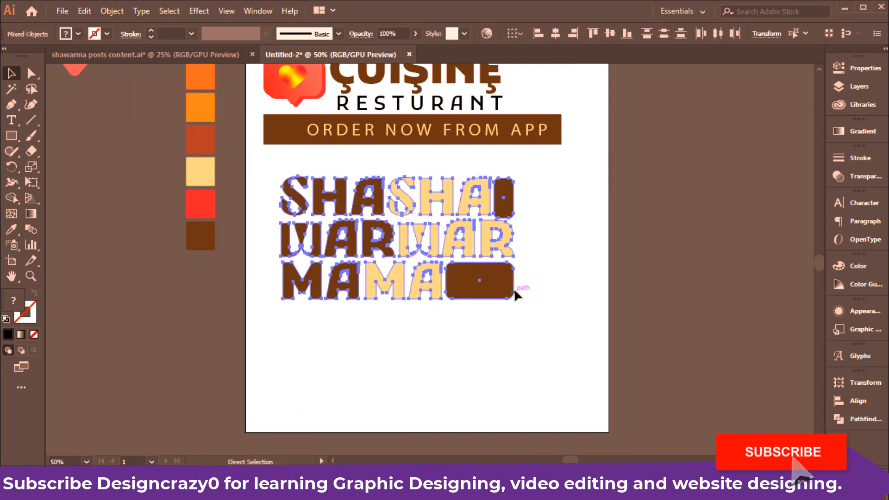
left_click_drag(457, 294, 397, 301)
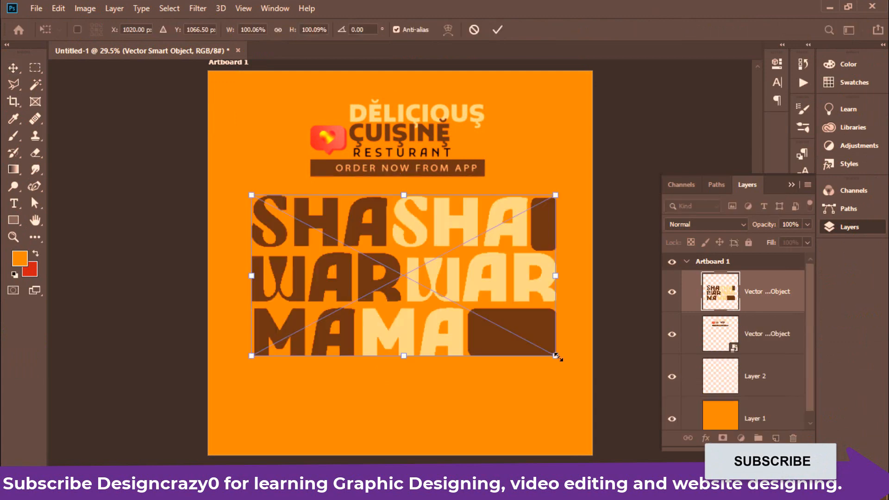
left_click_drag(561, 357, 541, 345)
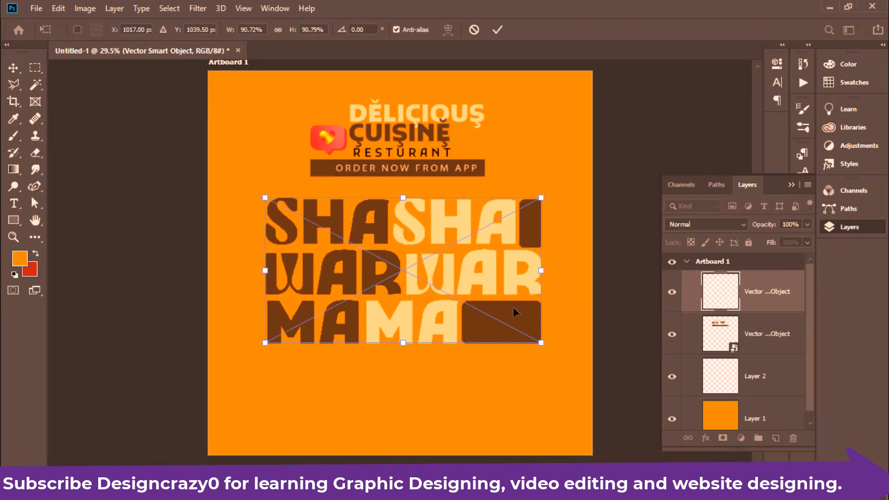
left_click(498, 30)
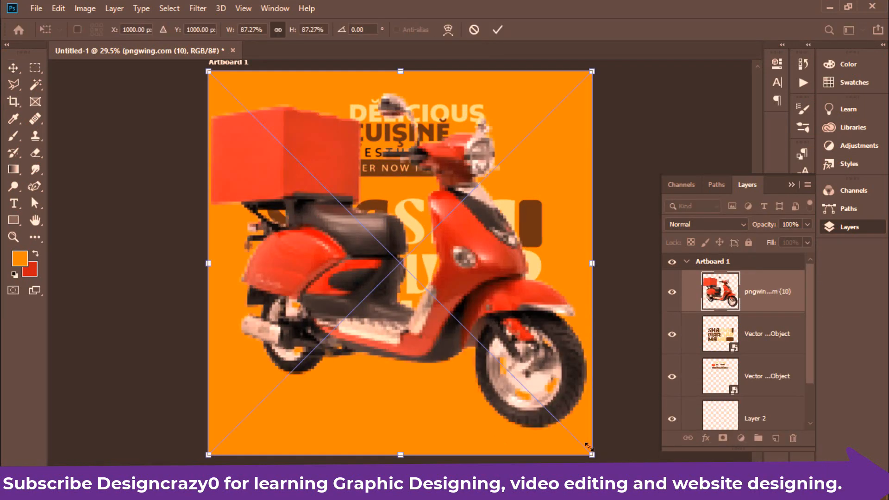
- Place the pngwing.com (10) scooter image at about 54% scale, flipped horizontally and positioned over the lower part of the lettering
left_click_drag(589, 446, 540, 366)
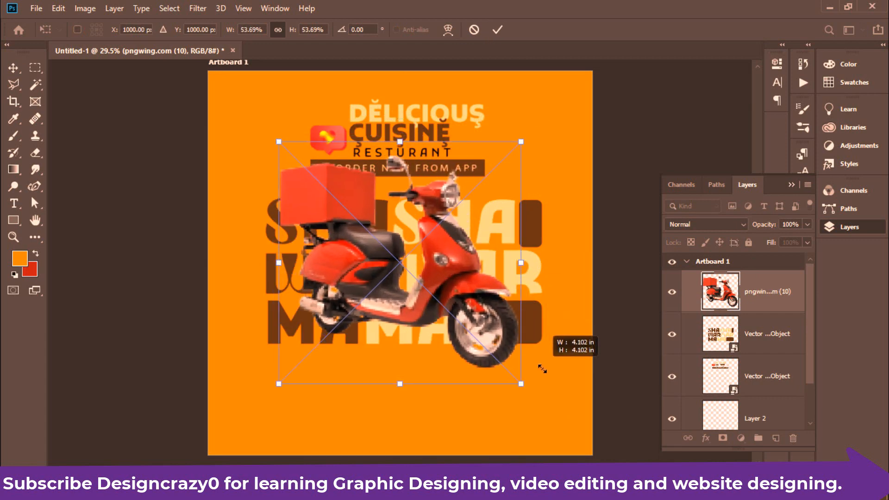
left_click(498, 29)
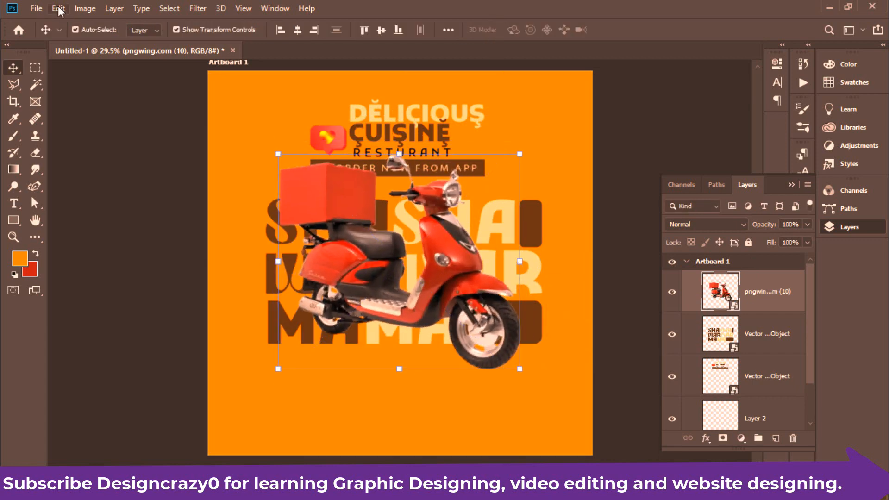
left_click(59, 9)
mouse_move(187, 304)
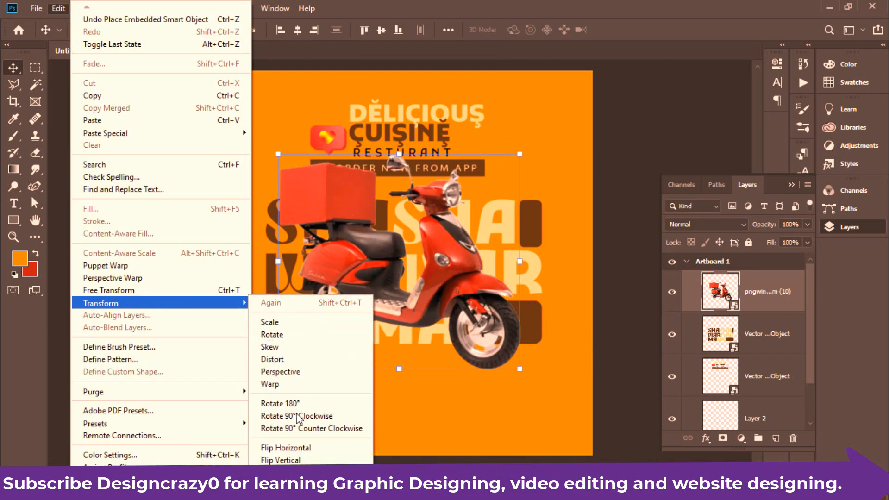
left_click(285, 447)
left_click_drag(495, 267, 504, 257)
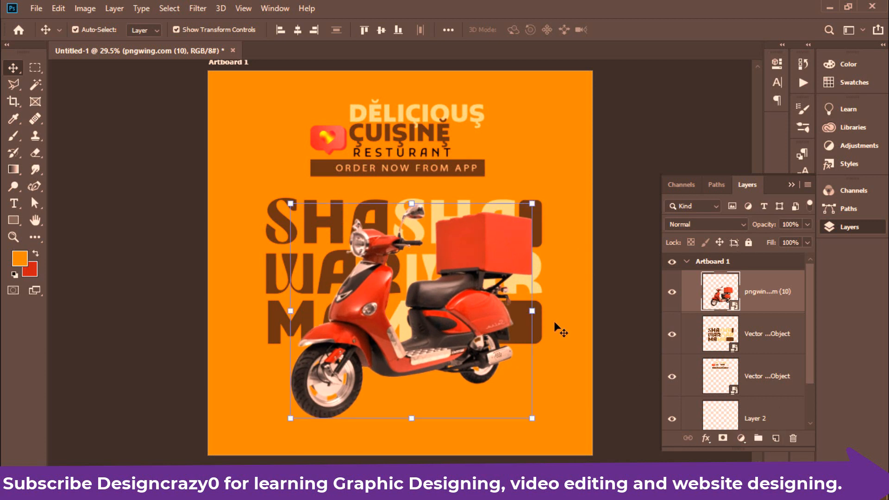
- Apply a Camera Raw Filter to the scooter with temperature +6, tint +23 and exposure -0.75
left_click(206, 8)
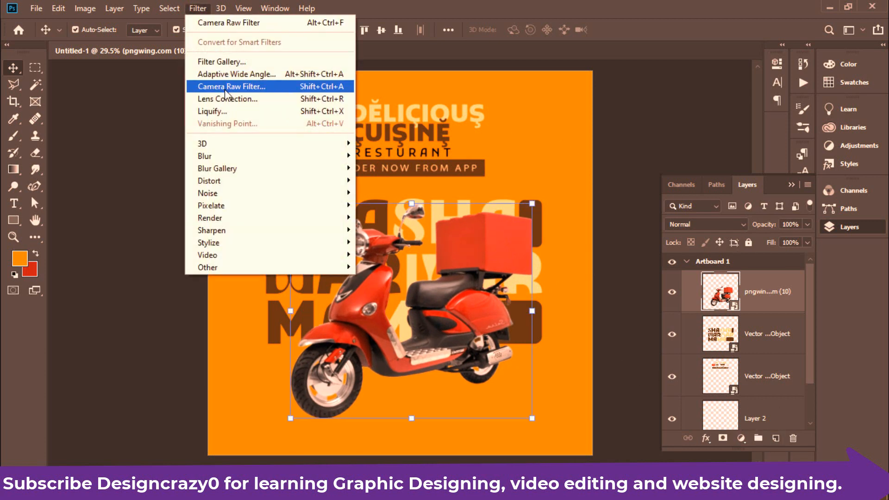
left_click(218, 86)
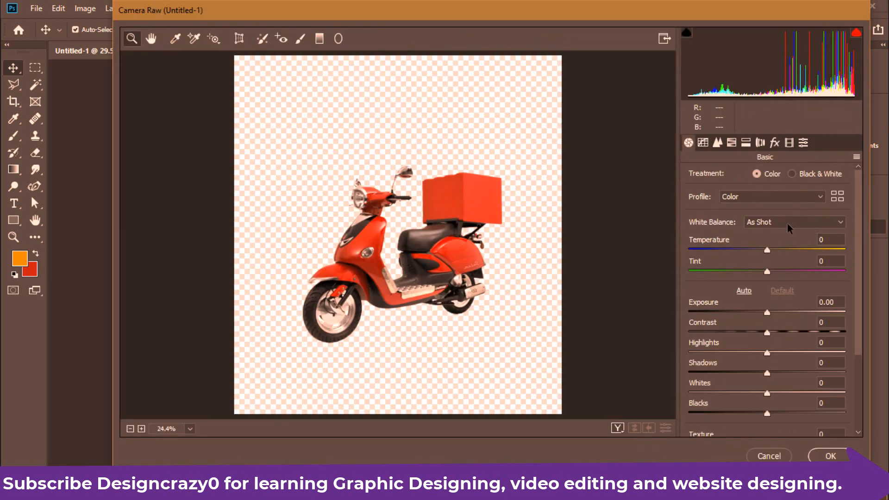
left_click(790, 222)
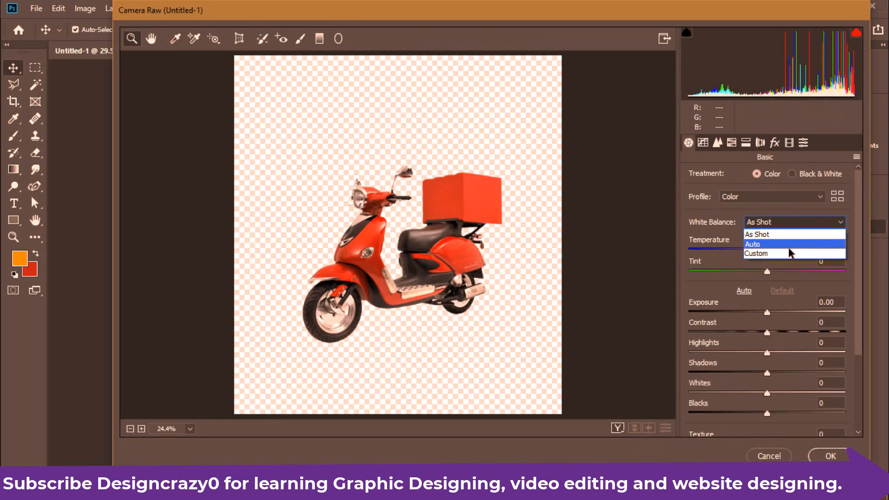
left_click(794, 241)
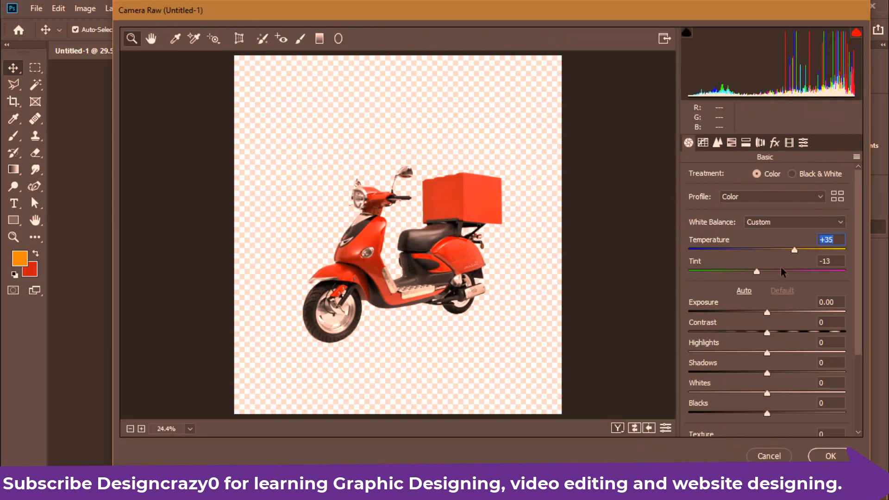
left_click_drag(775, 255, 772, 251)
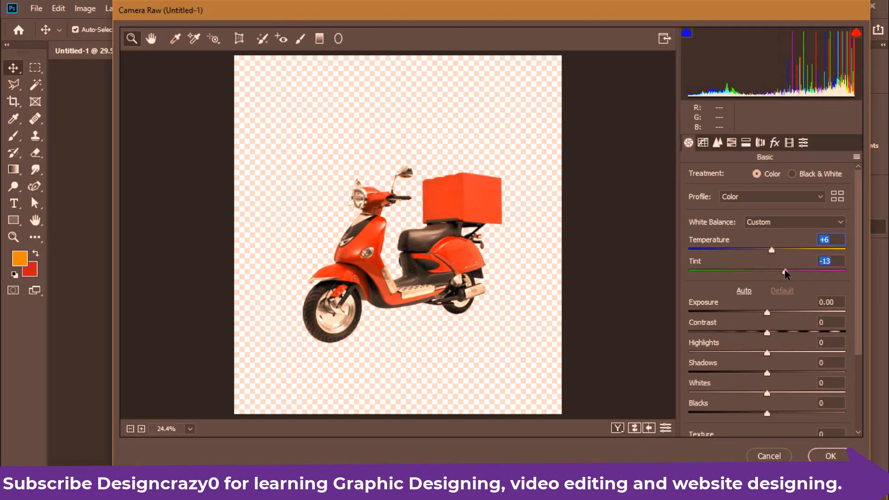
left_click_drag(767, 313, 756, 315)
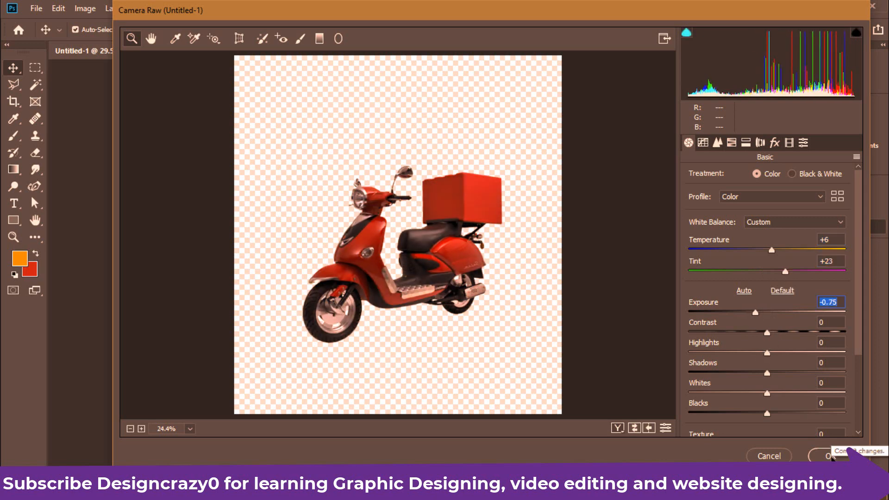
left_click(829, 457)
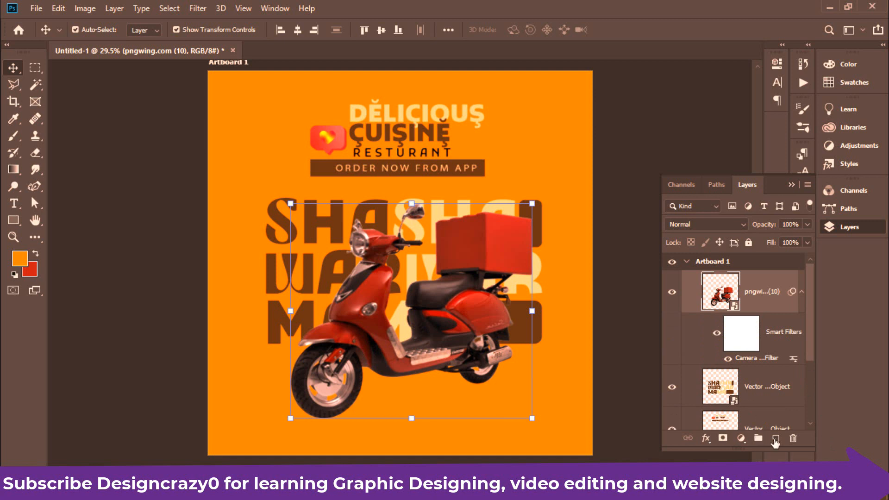
- Paint a soft very dark brown shadow beneath the scooter's wheels on a new layer placed below the scooter layer
left_click(776, 439)
key("ctrl+bracketleft")
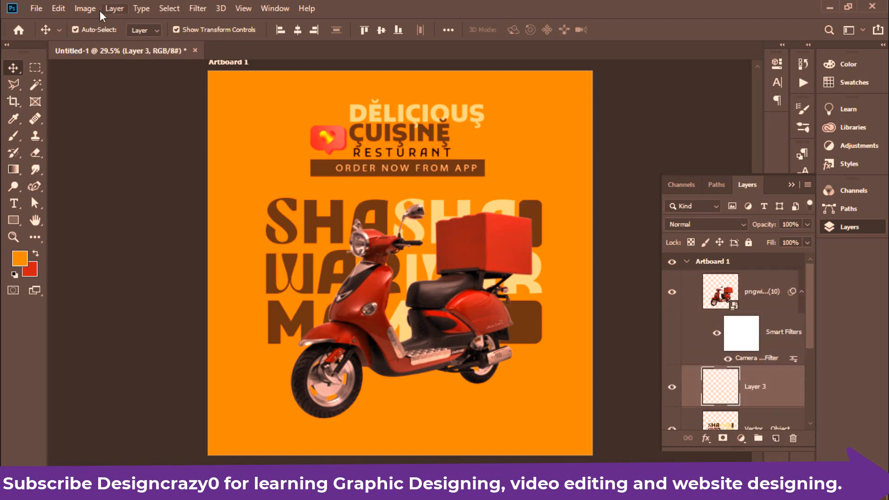
left_click(19, 258)
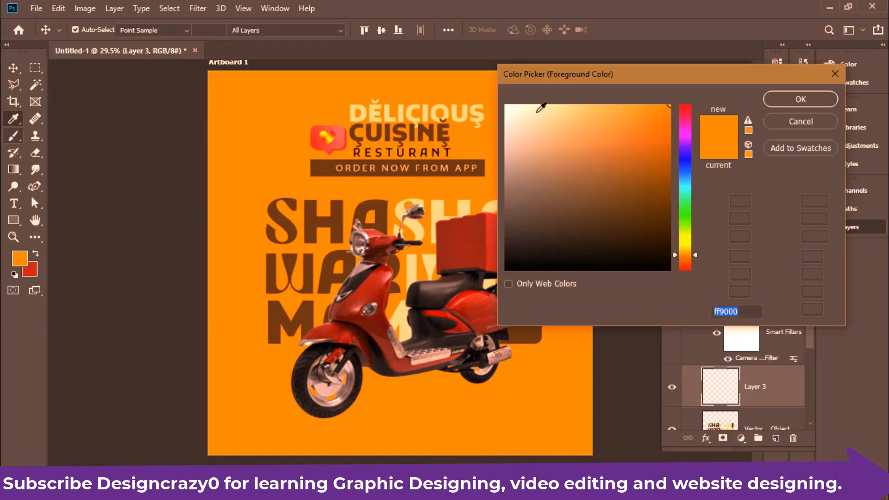
left_click(642, 248)
left_click(804, 103)
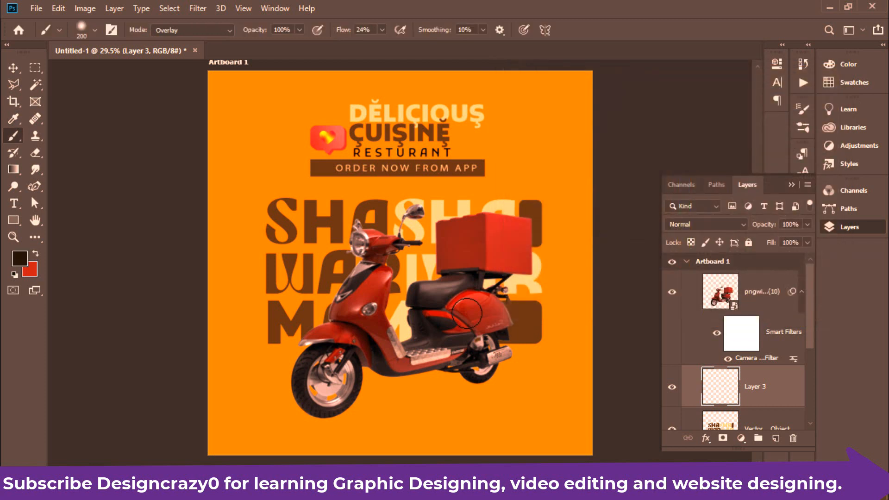
mouse_move(371, 394)
left_mouse_down()
mouse_move(528, 357)
mouse_move(445, 382)
mouse_move(323, 400)
mouse_move(477, 376)
mouse_move(531, 357)
mouse_move(437, 387)
mouse_move(317, 404)
mouse_move(385, 357)
left_mouse_up()
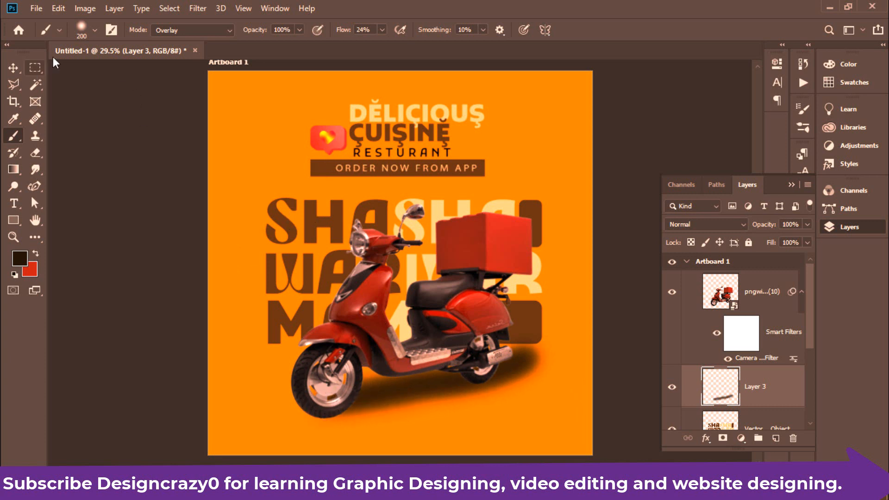
- Lower the opacity of the scooter's shadow layer to about 66%
key("v")
left_click(807, 226)
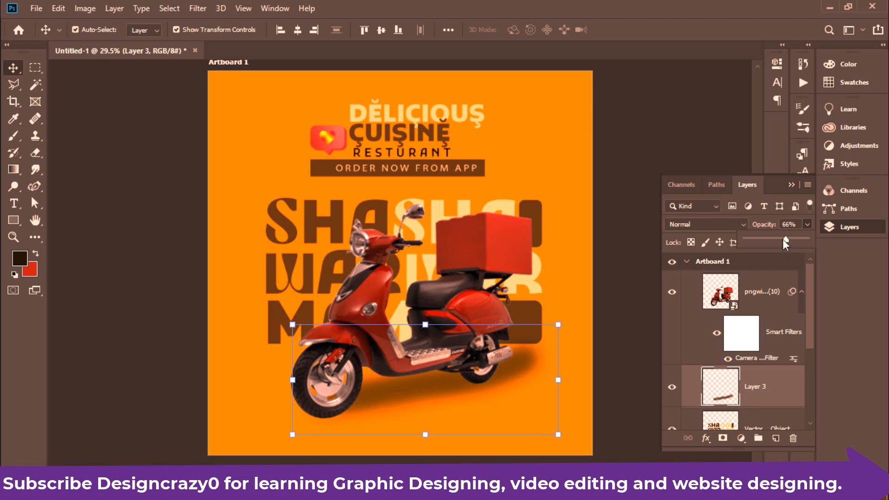
left_click(793, 186)
- Switch to Illustrator and draw a black rectangle below the lettering, with a larger copy overlapping its right end
left_click(470, 393)
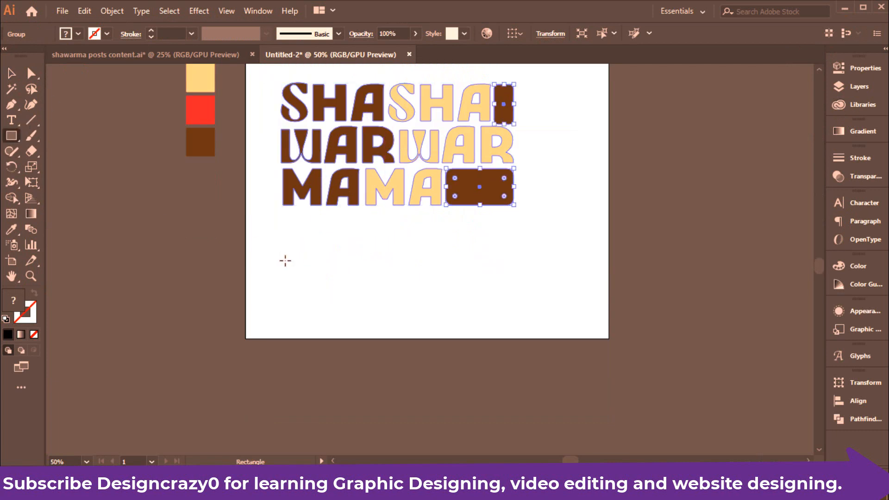
left_click_drag(286, 260, 409, 304)
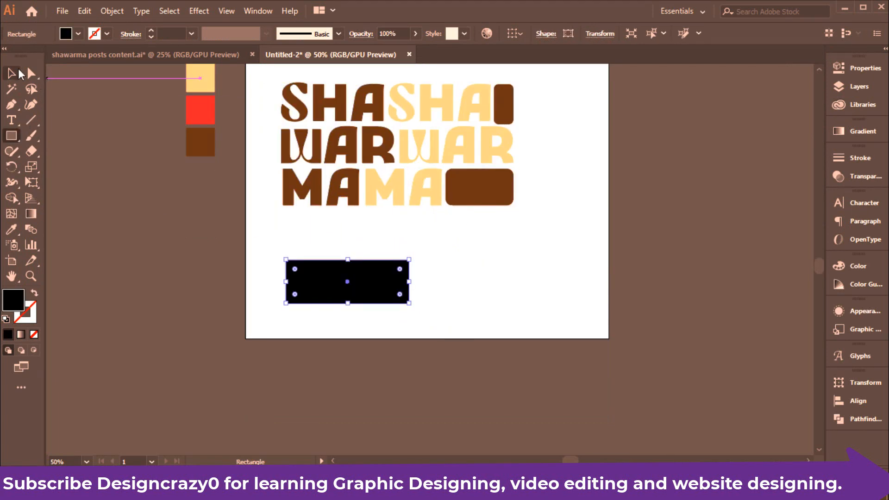
key("v")
left_click_drag(352, 284, 429, 321)
left_click_drag(487, 290, 526, 291)
- Try slanting the larger rectangle by moving its lower-left corner inward, and delete the slanted shape
key("a")
left_click_drag(364, 320, 401, 321)
key("v")
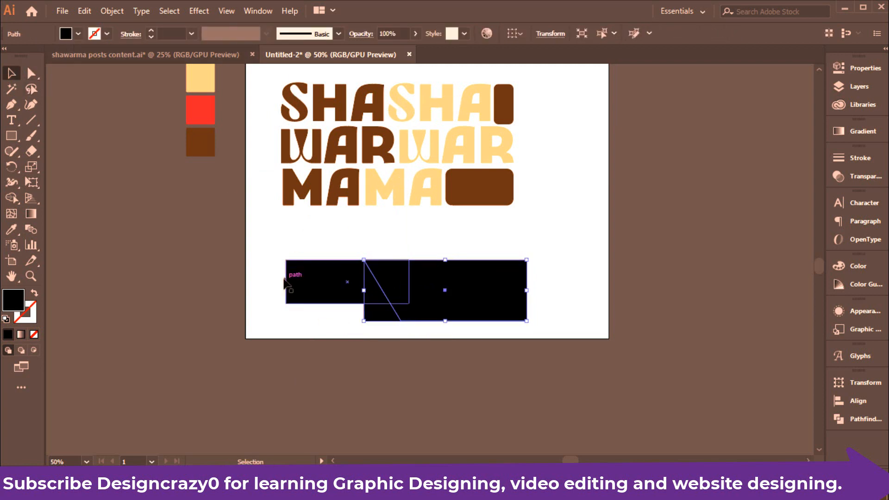
left_click(375, 317)
left_click(391, 290)
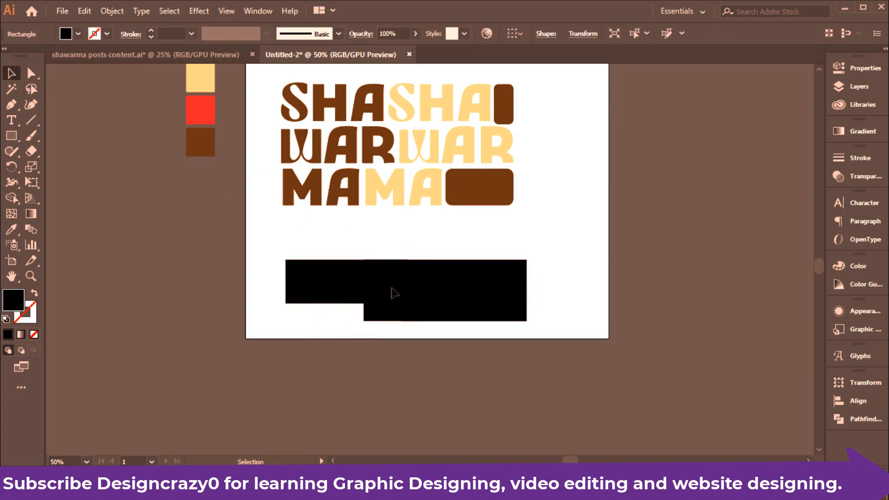
left_click(380, 304)
left_click(430, 287)
key("Delete")
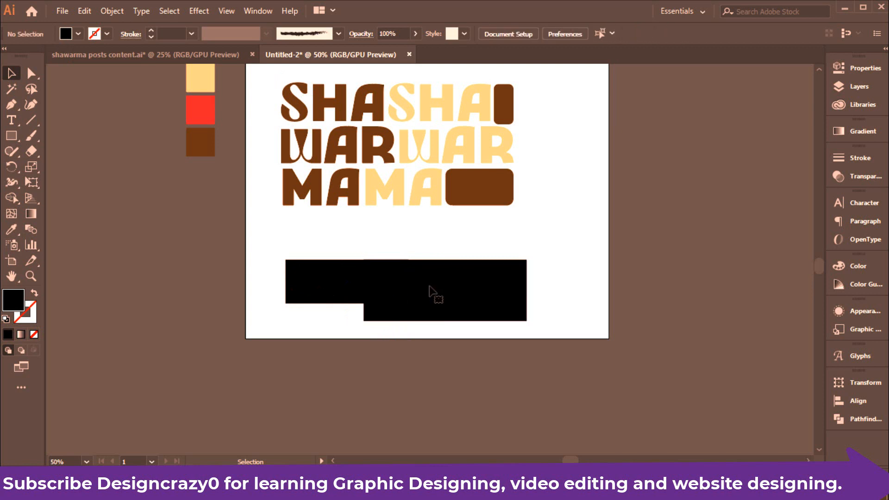
- Slant the larger rectangle's left edge by moving its lower-left corner inward, and make the smaller rectangle slightly taller
left_click(383, 308)
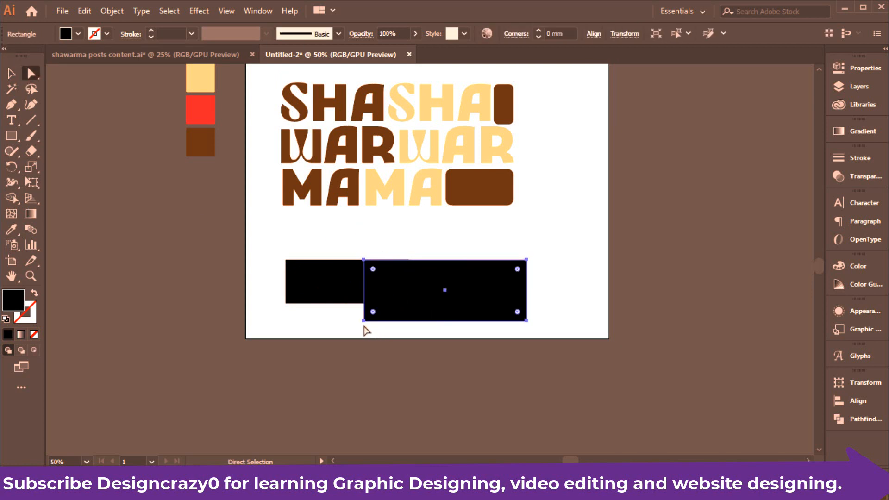
left_click_drag(364, 320, 398, 320)
key("v")
left_click(342, 281)
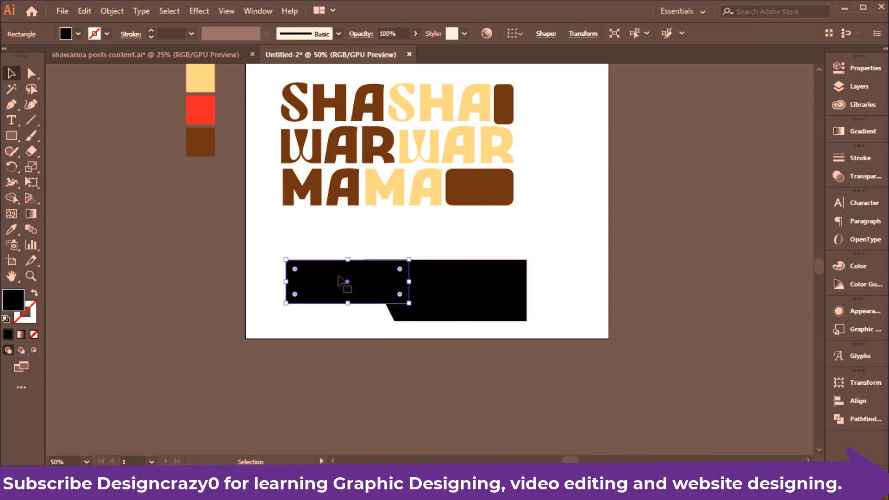
left_click_drag(349, 304, 348, 309)
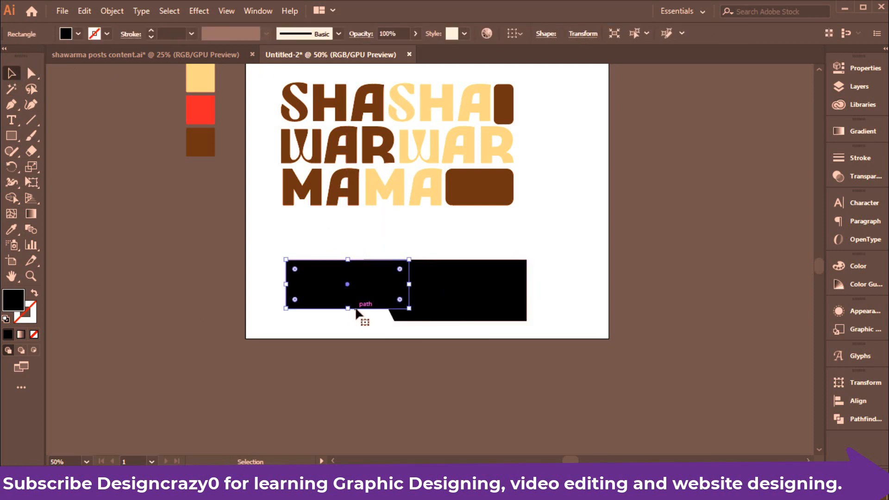
- Fill the slanted shape with the red palette colour and the smaller rectangle with the cream palette colour
key("i")
left_click(208, 138)
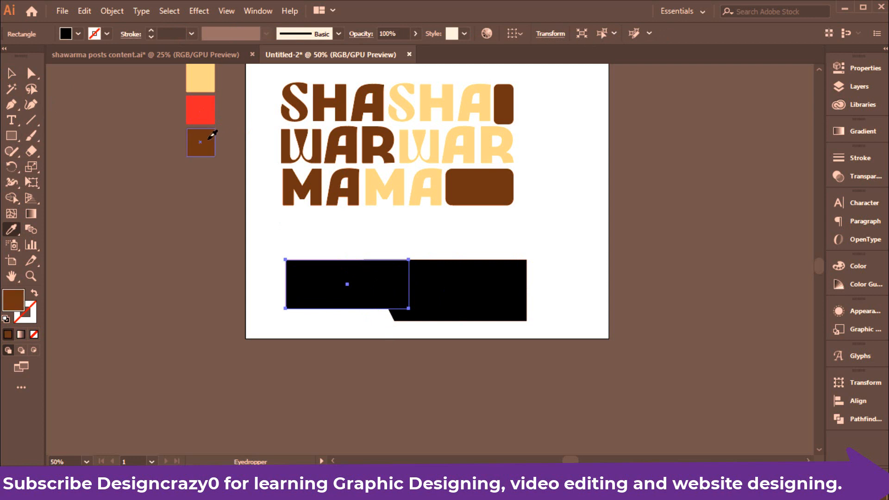
scroll(200, 167, "up", 3)
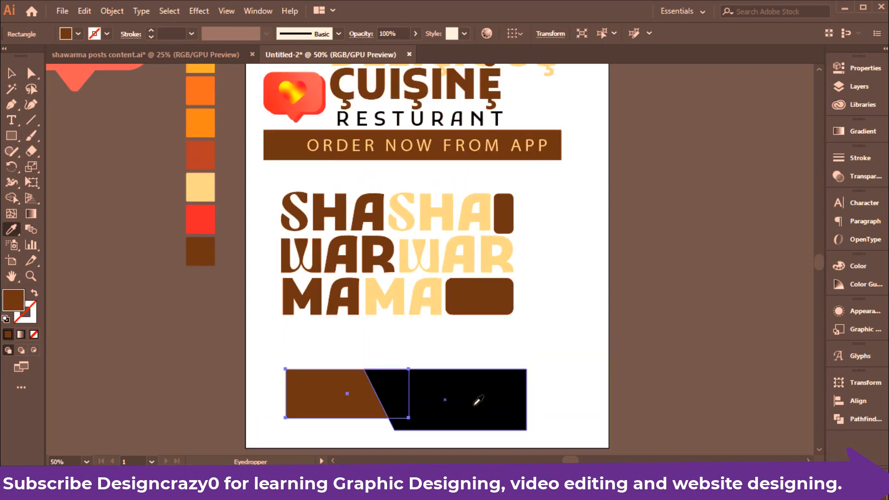
left_click(476, 405, "ctrl")
left_click(202, 214)
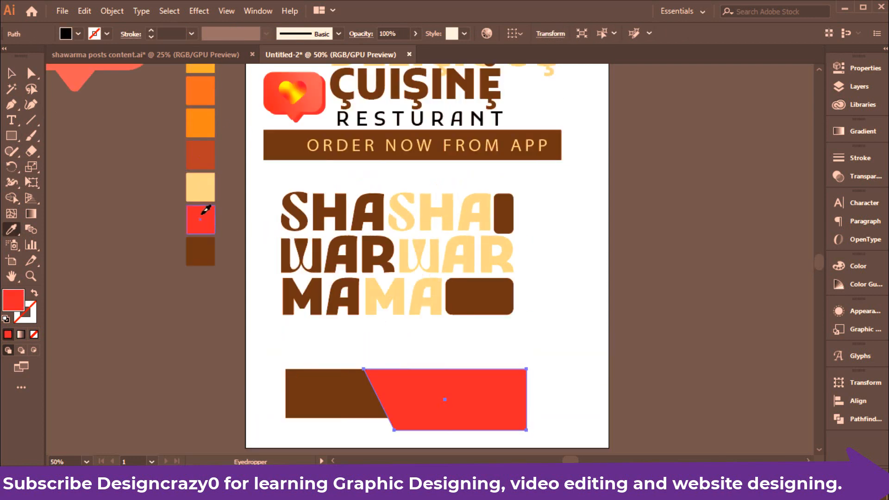
left_click(219, 362, "ctrl")
left_click(348, 395, "ctrl")
left_click(200, 188)
key("v")
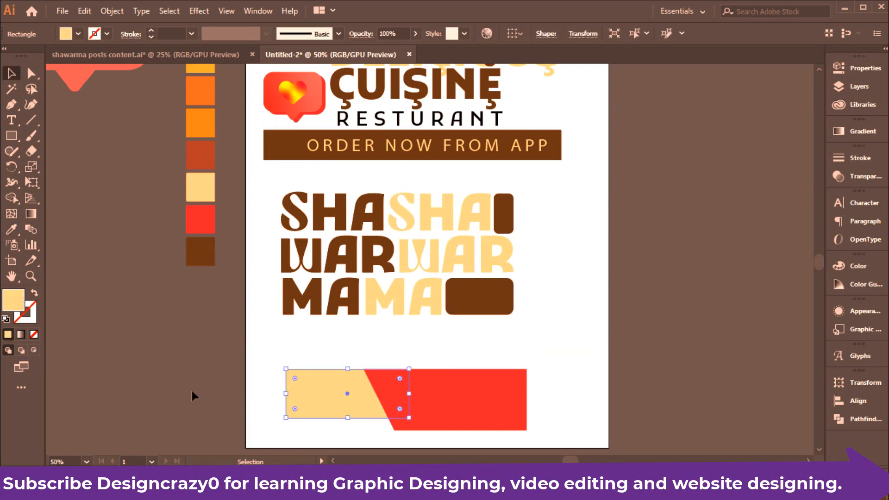
- Widen the footer banner by extending the cream rectangle to the left and the red shape to the right
left_click_drag(288, 395, 257, 395)
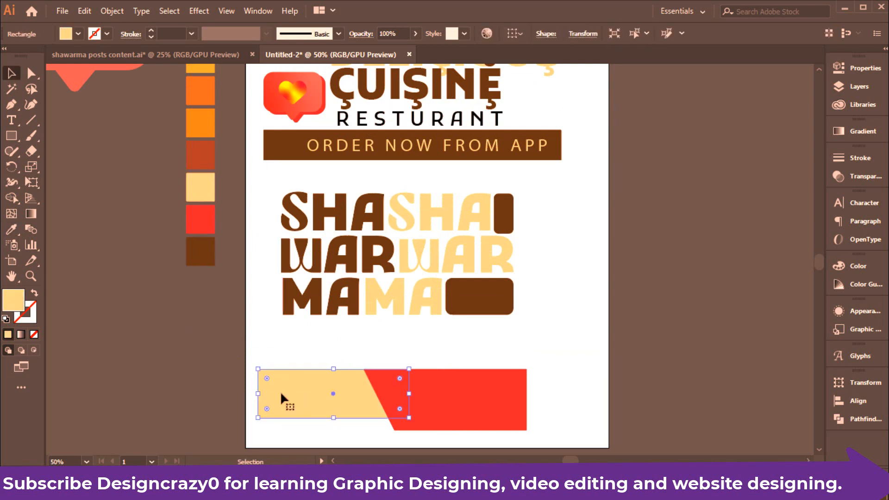
left_click(527, 391)
left_click_drag(528, 400, 571, 401)
left_click(572, 338)
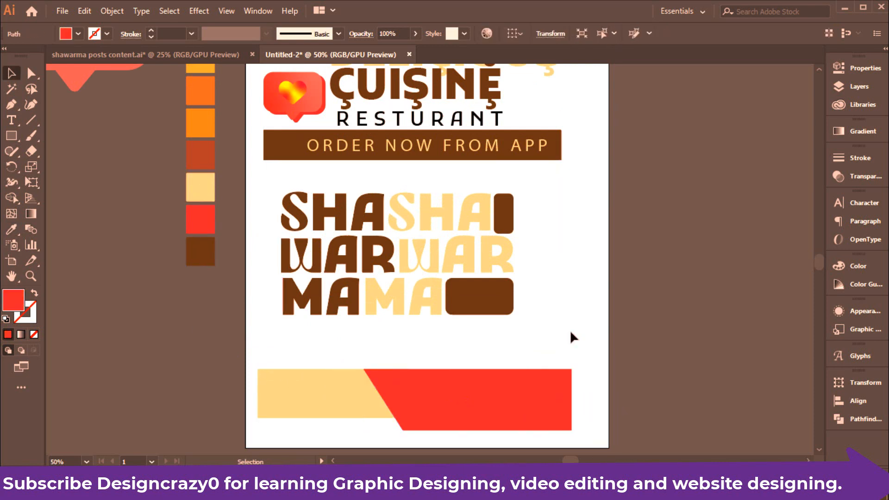
- Add the text #loveshawarma in brown Kufam Bold at 15.45 pt and place it at the top of the cream block
scroll(524, 229, "down", 1)
key("t")
left_click(582, 287)
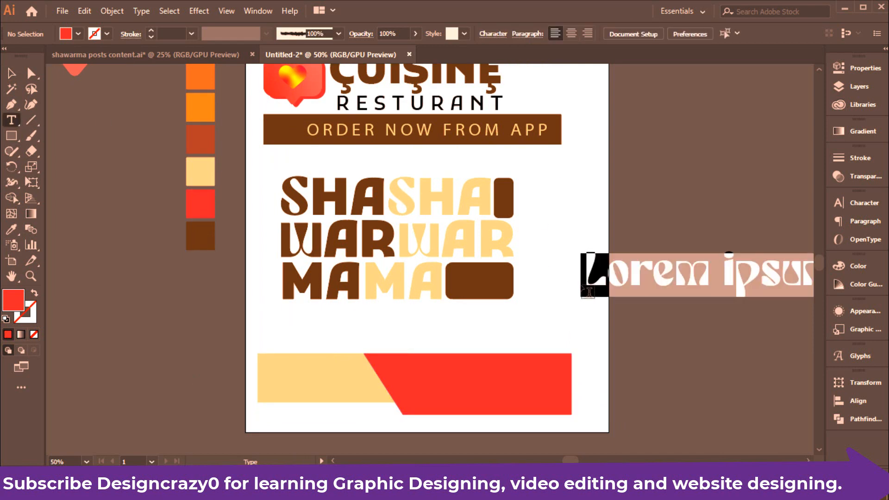
key("BackSpace")
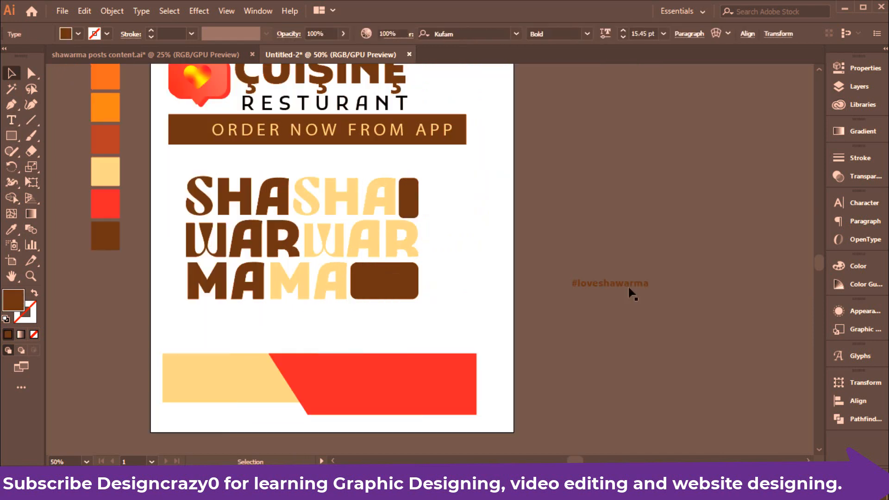
left_click_drag(632, 287, 248, 370)
- Draw a thin horizontal line in the palette's dark brown and place it beneath the #loveshawarma text
key("backslash")
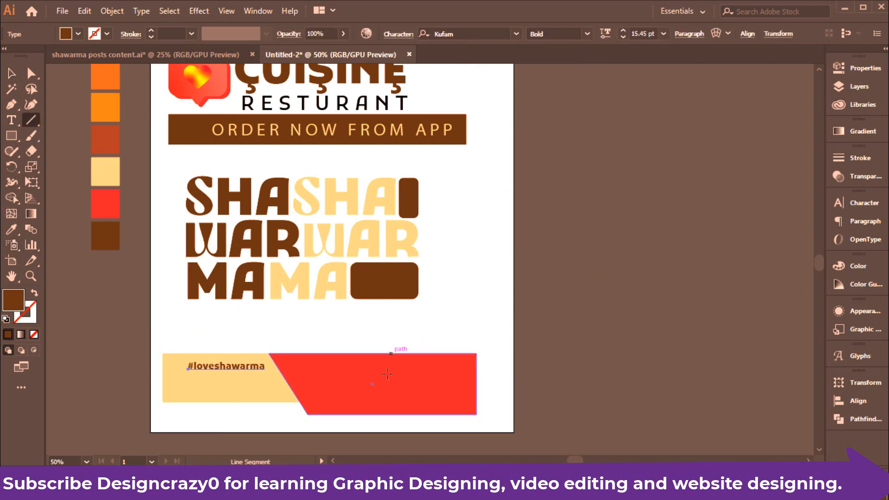
mouse_move(292, 337)
left_mouse_down()
mouse_move(387, 338)
mouse_move(380, 336)
left_mouse_up()
left_click(10, 72)
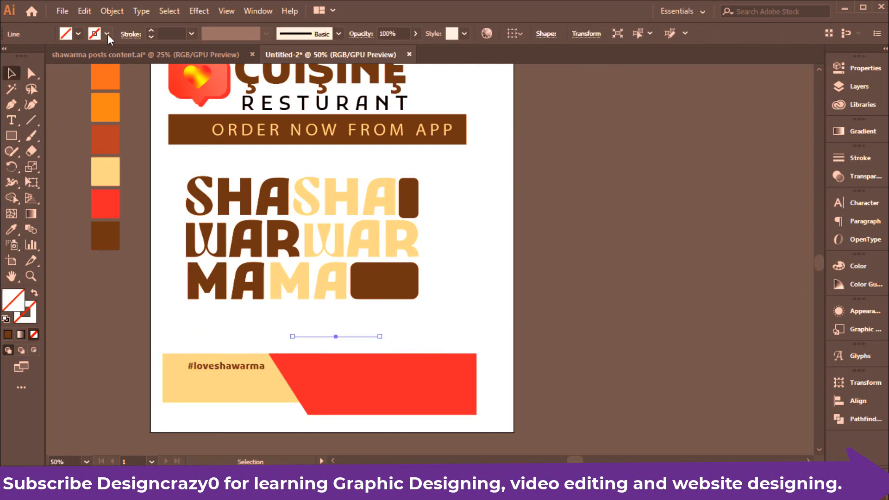
left_click(107, 34)
left_click(107, 34)
left_click(11, 230)
left_click(97, 227)
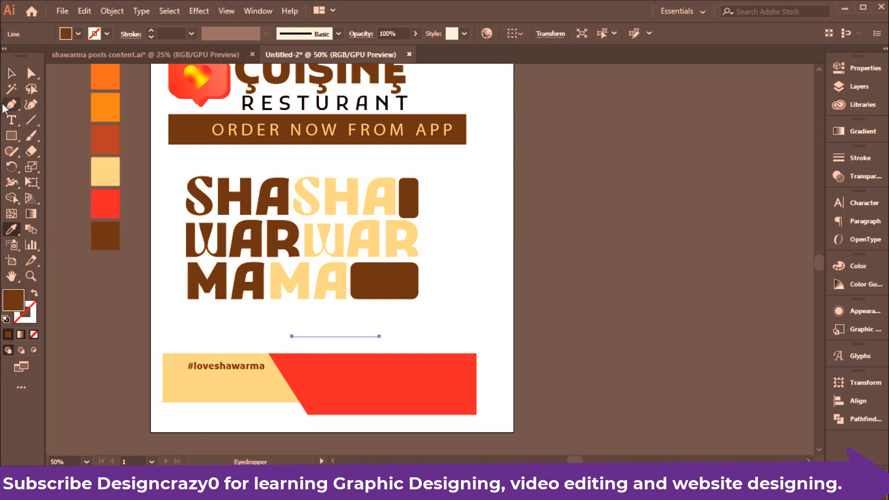
key("v")
left_click_drag(336, 336, 230, 377)
- Add a placeholder phone number in Kufam Bold beside the artboard and scale it to about 22.31 pt
left_click(11, 120)
left_click(498, 302)
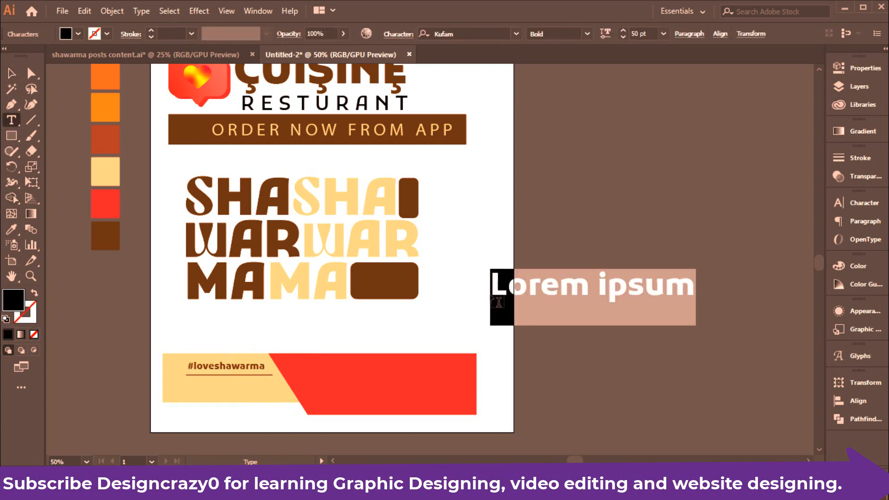
type("000-0000-00")
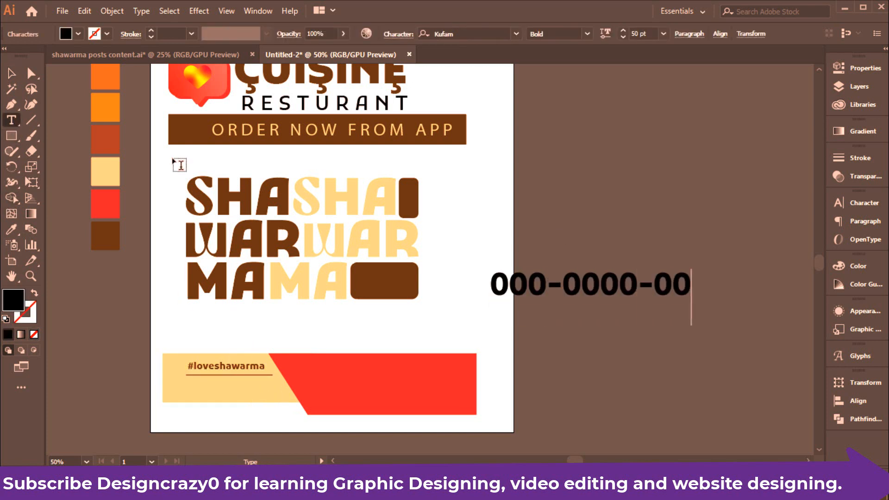
left_click(4, 76)
left_click(657, 287)
left_click_drag(692, 324, 635, 310)
- Set the phone number's character tracking to 200
left_click(864, 202)
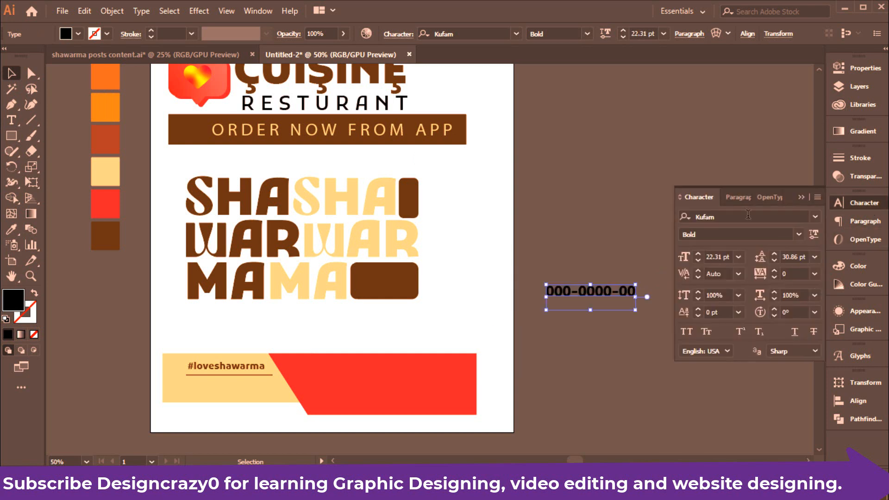
left_click(814, 274)
left_click(831, 262)
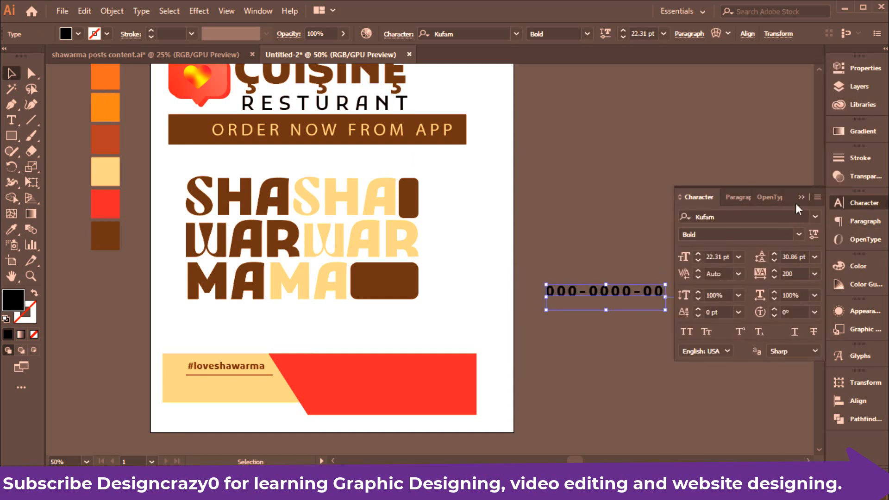
left_click(801, 197)
- Colour the phone number dark brown and place it beneath the line on the cream block
left_click(11, 229)
left_click(105, 236)
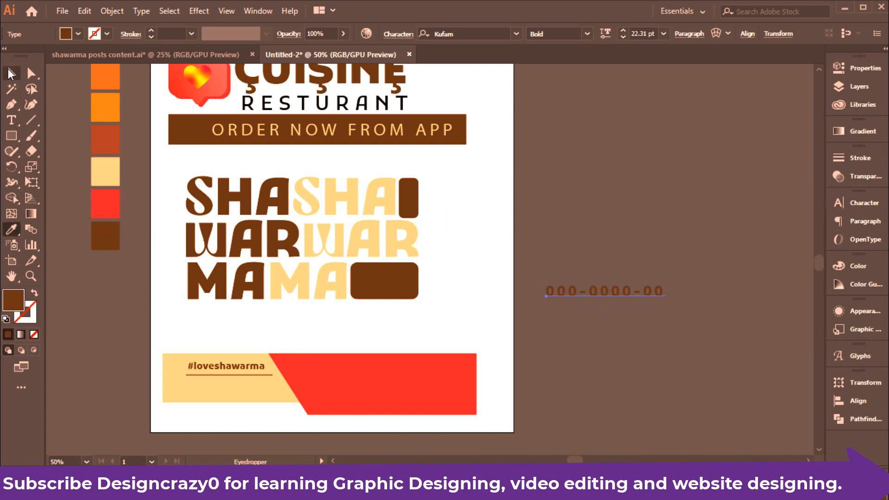
key("v")
left_click_drag(664, 316, 258, 399)
left_click(120, 331)
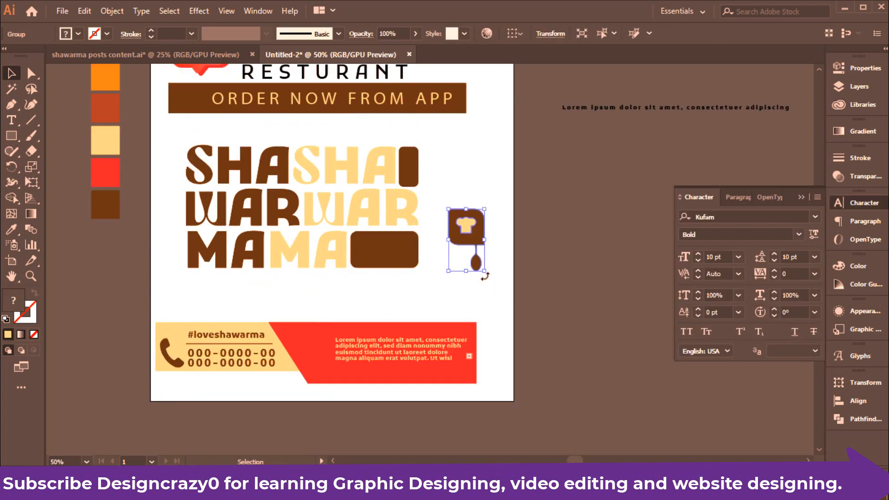
- Place the chef-hat and spoon icon beside the paragraph on the red block and bring it in front of the red shape
left_click_drag(465, 231, 315, 345)
right_click(315, 345)
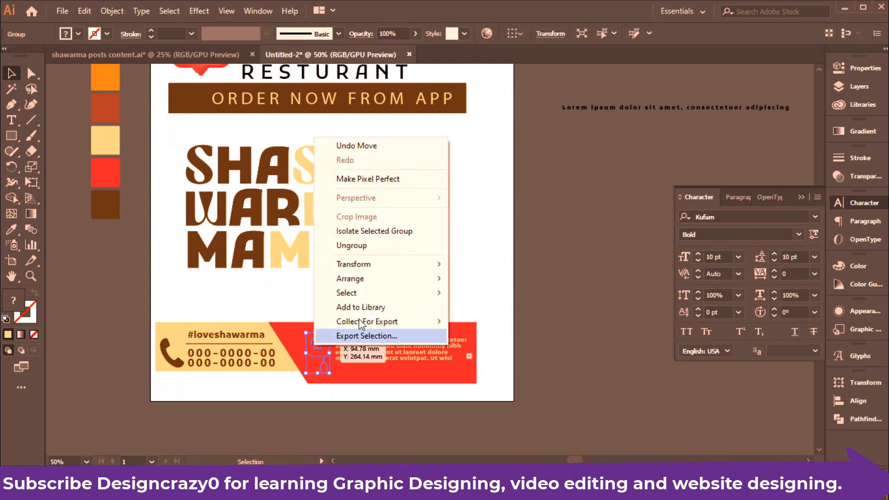
mouse_move(352, 278)
left_click(482, 279)
left_click(468, 282)
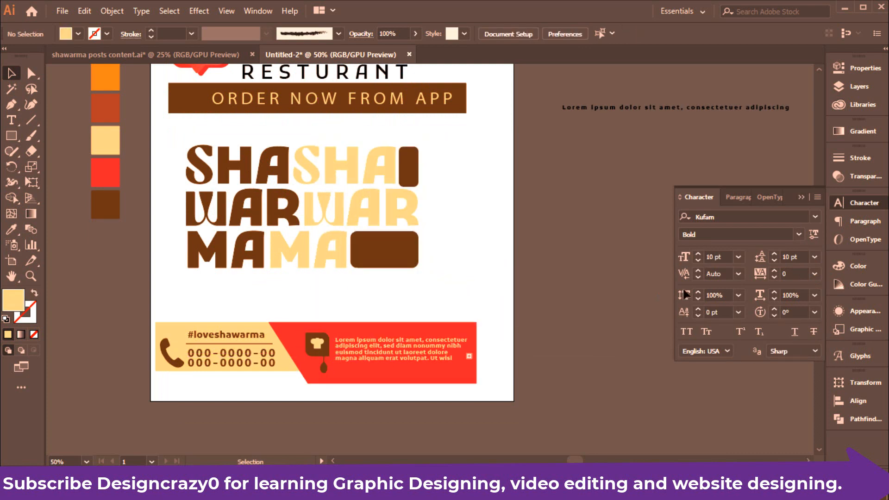
left_click(801, 198)
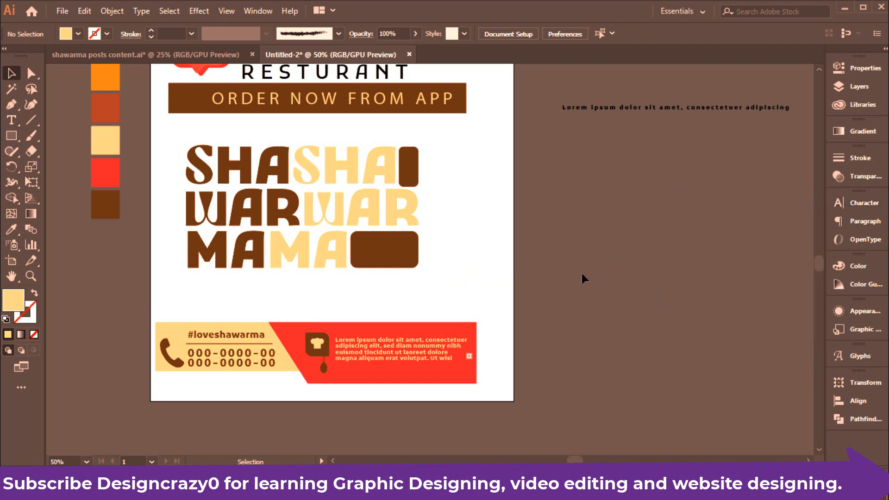
- Bring the footer banner into the Photoshop artboard as a smart object, scaled to about 51% and set against the lower right edge
left_click_drag(274, 360, 480, 403)
left_click_drag(414, 351, 386, 416)
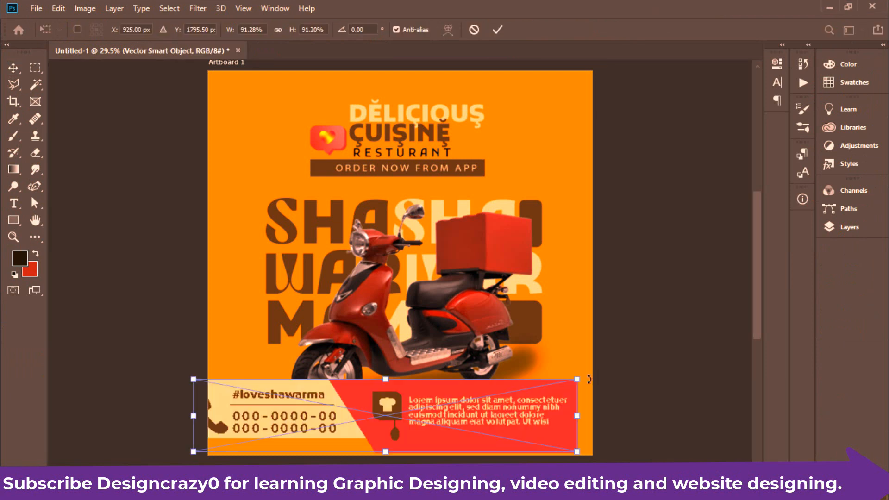
left_click_drag(577, 379, 492, 413)
left_click_drag(431, 417, 531, 419)
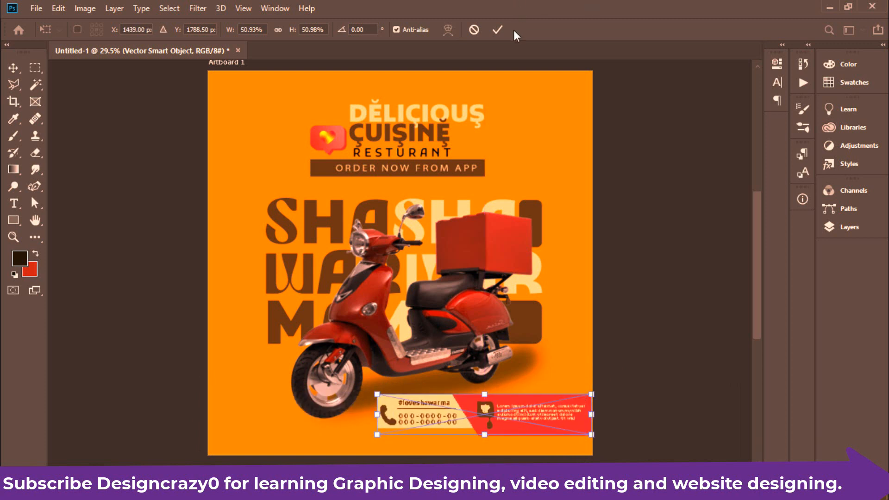
left_click(498, 29)
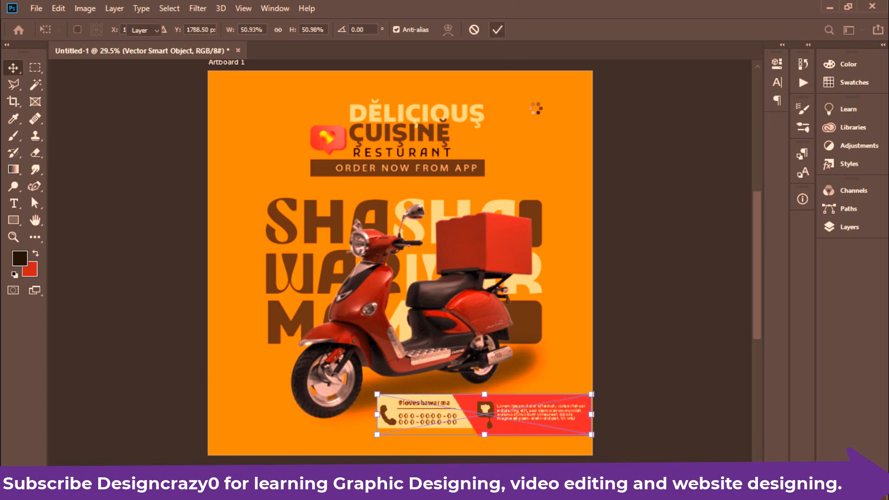
left_click(556, 412)
key("shift+Right")
left_click(633, 399)
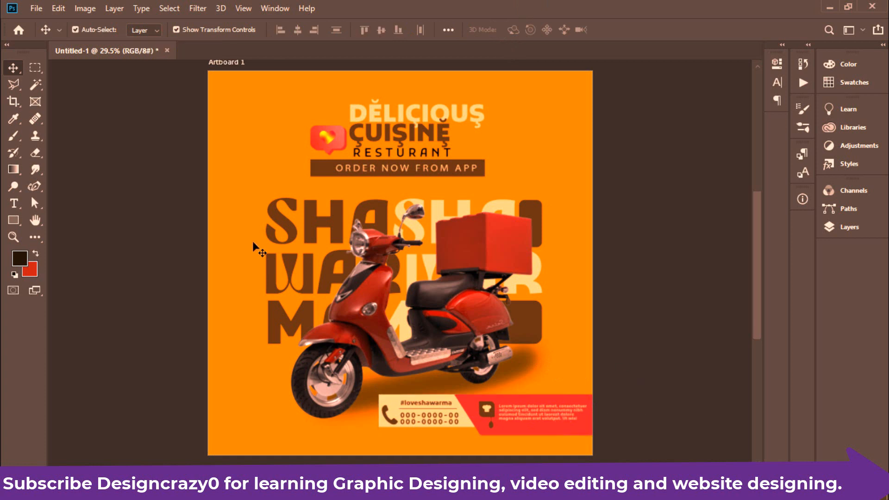
- Select a tapered beam area with the Polygonal Lasso, narrow at the artboard's upper edge and wide at its lower edge
key("l")
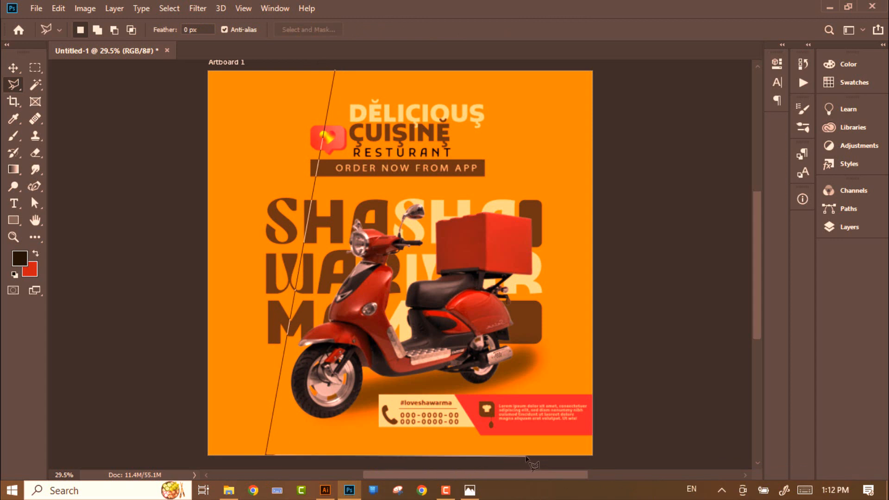
left_click(520, 456)
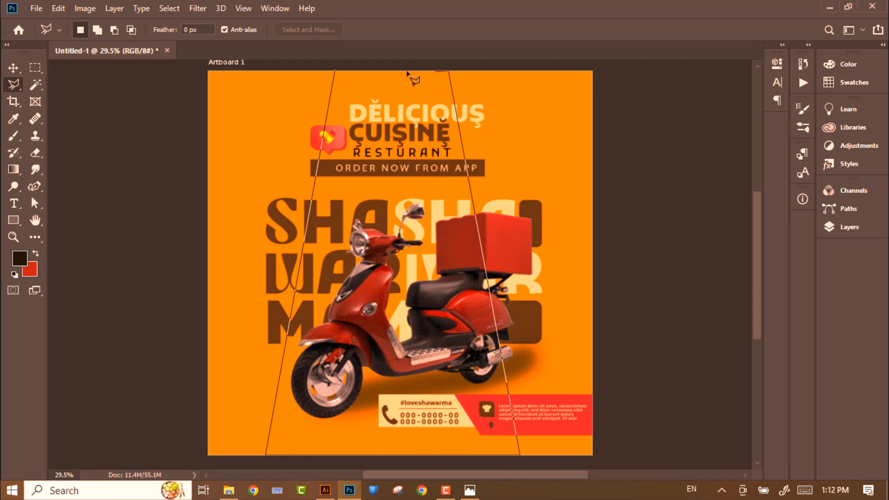
left_click(336, 70)
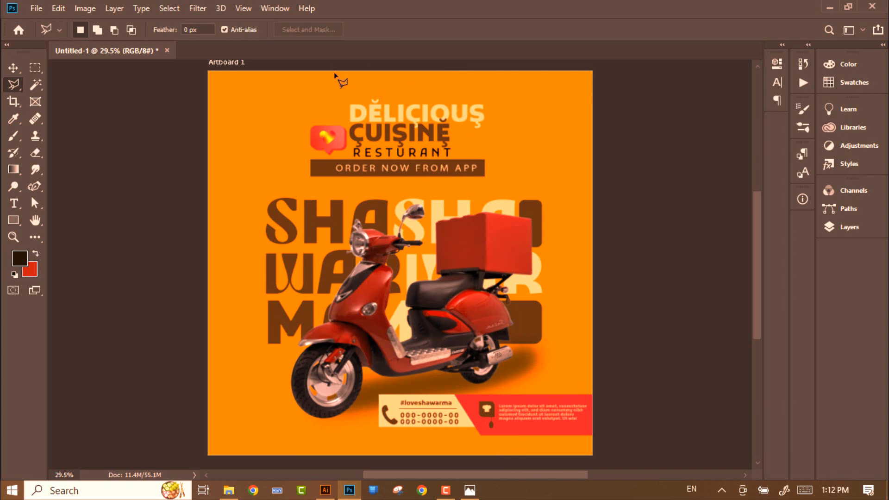
- Add a layer above the banner and paint the tapered selection dark brown with a soft 1400 px brush
left_click(26, 134)
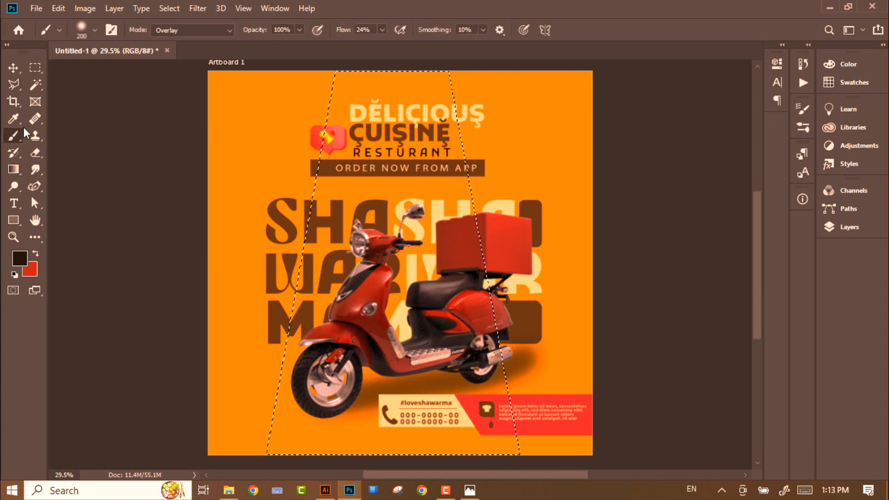
left_click(871, 228)
left_click(770, 301)
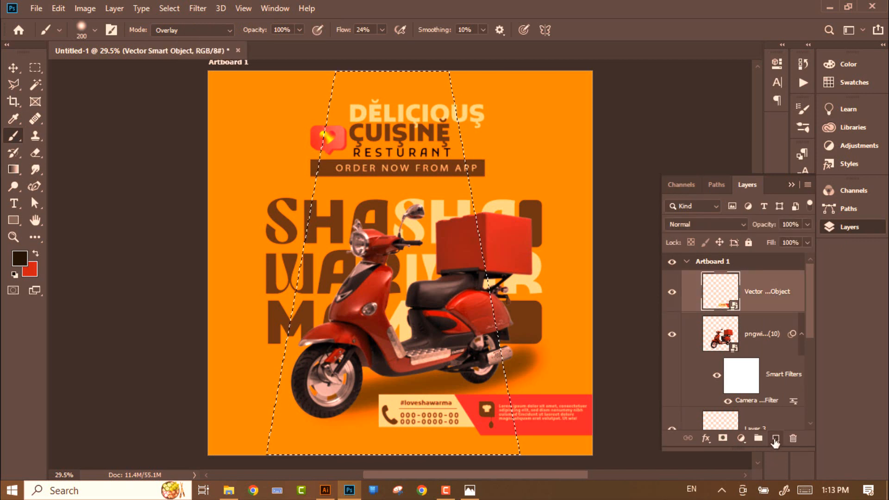
left_click(776, 438)
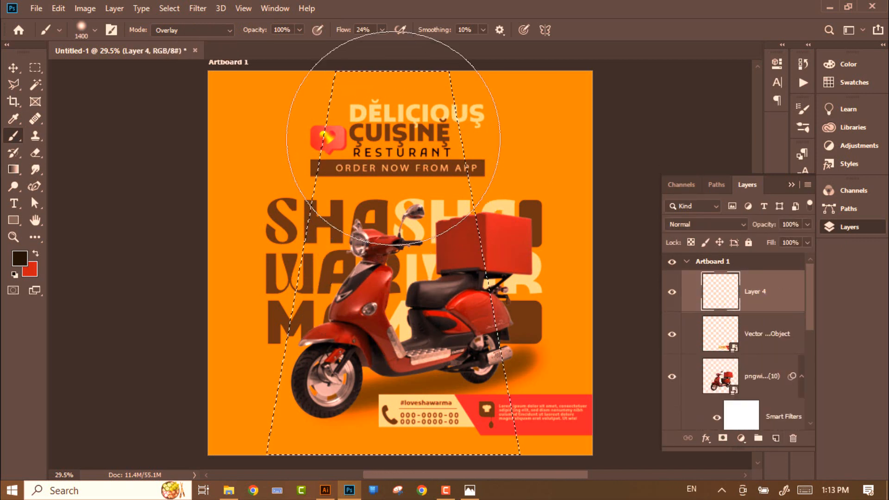
mouse_move(335, 393)
left_mouse_down()
mouse_move(453, 396)
mouse_move(361, 310)
mouse_move(388, 111)
mouse_move(304, 412)
mouse_move(384, 218)
mouse_move(379, 117)
mouse_move(488, 441)
mouse_move(380, 138)
left_mouse_up()
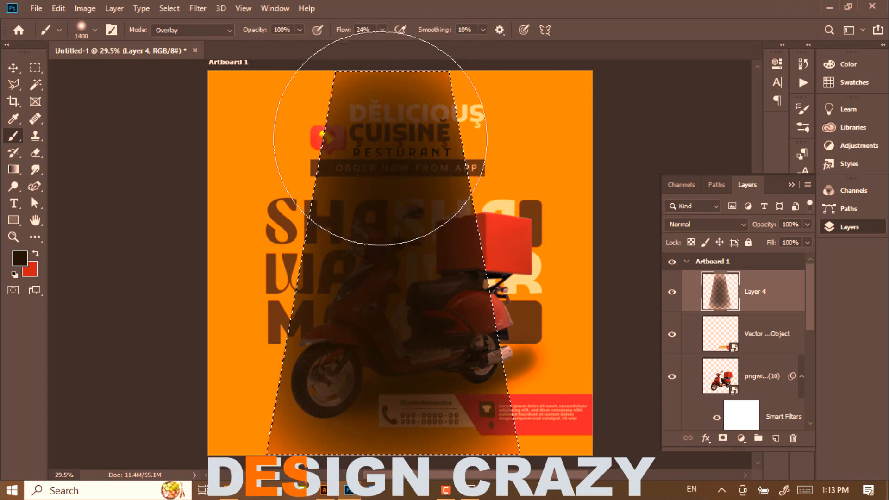
- Blend the painted beam layer as Soft Light at about 64% opacity and remove the selection
left_click(13, 68)
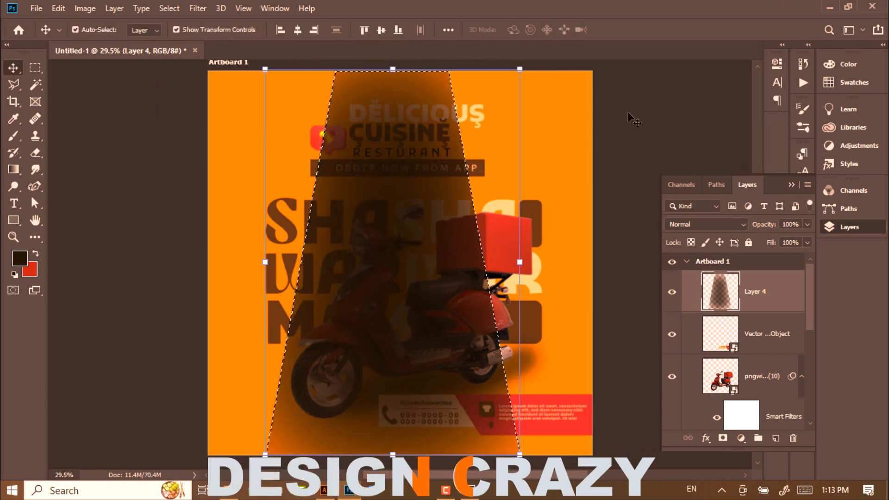
left_click(728, 226)
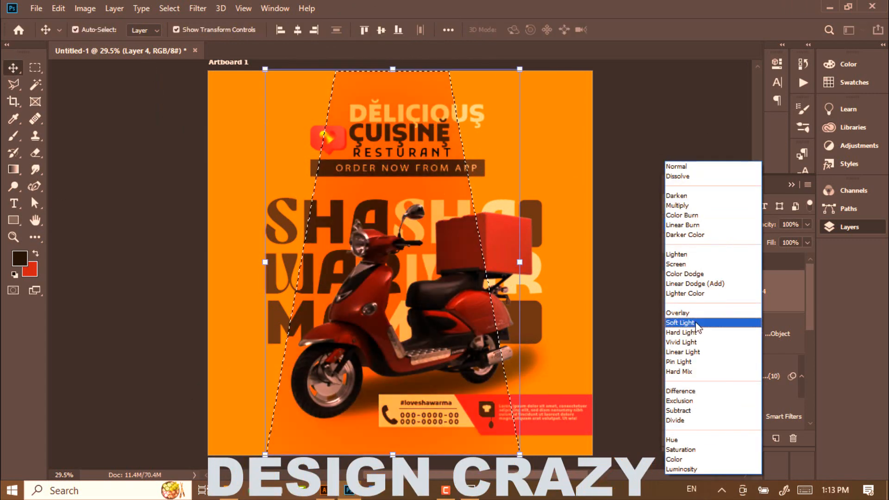
left_click(681, 323)
left_click_drag(796, 244, 786, 245)
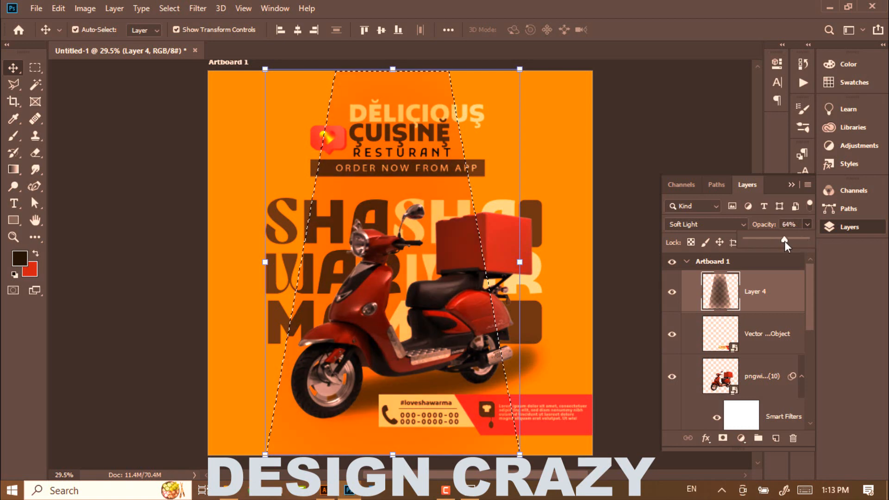
left_click(792, 184)
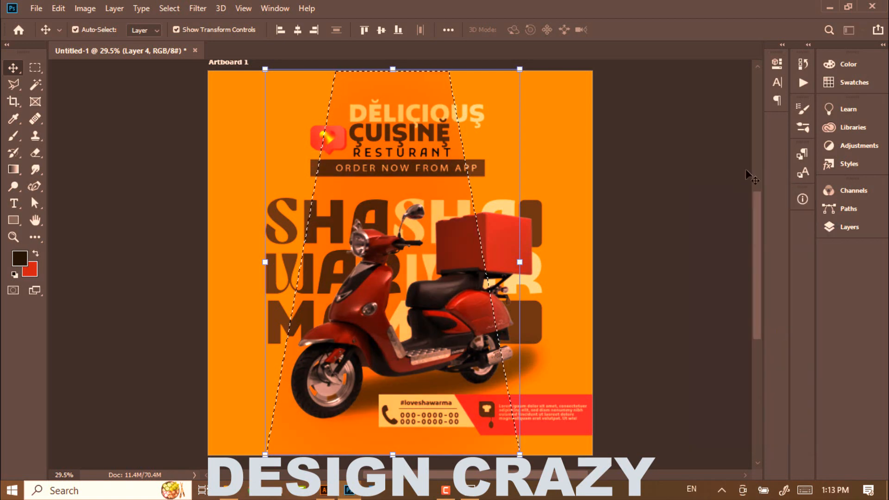
left_click(169, 8)
left_click(204, 40)
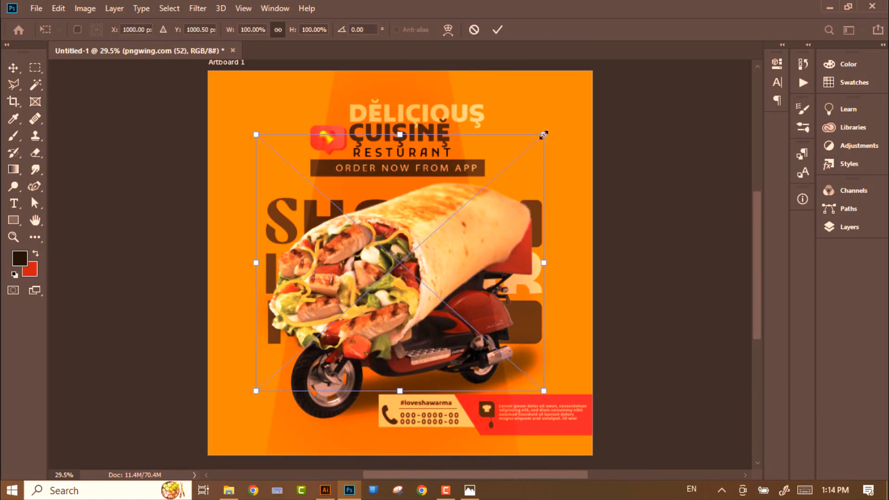
- Scale the shawarma wrap image to about 52%, rotate it to about -174° and place it at the artboard's left edge beside SHA
left_click_drag(541, 135, 549, 207)
left_click_drag(505, 178, 322, 368)
left_click_drag(363, 294, 246, 327)
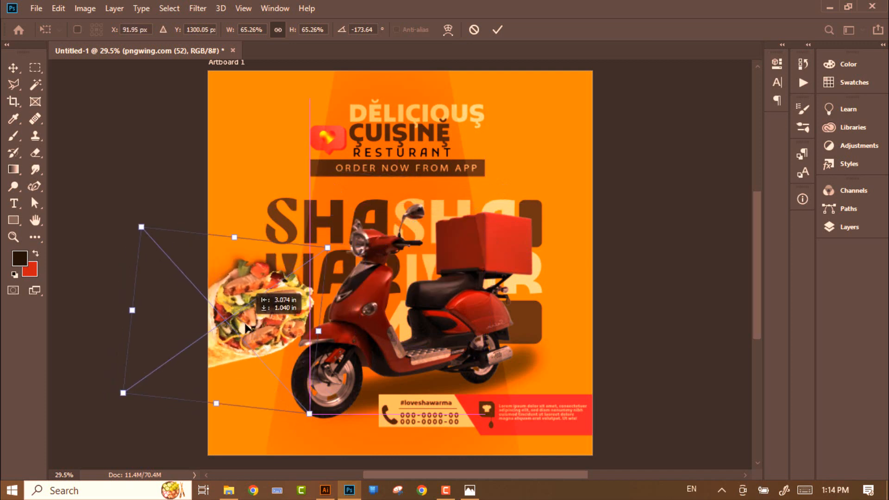
left_click_drag(309, 414, 302, 392)
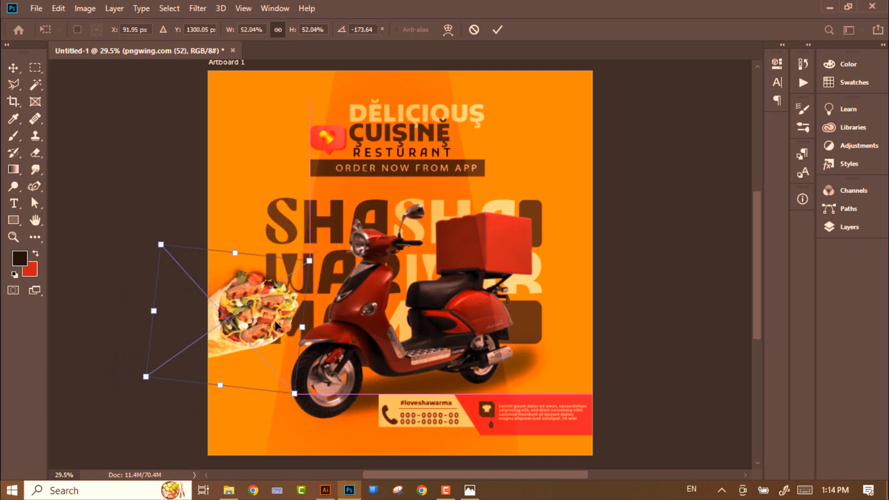
left_click_drag(276, 325, 249, 239)
key("Return")
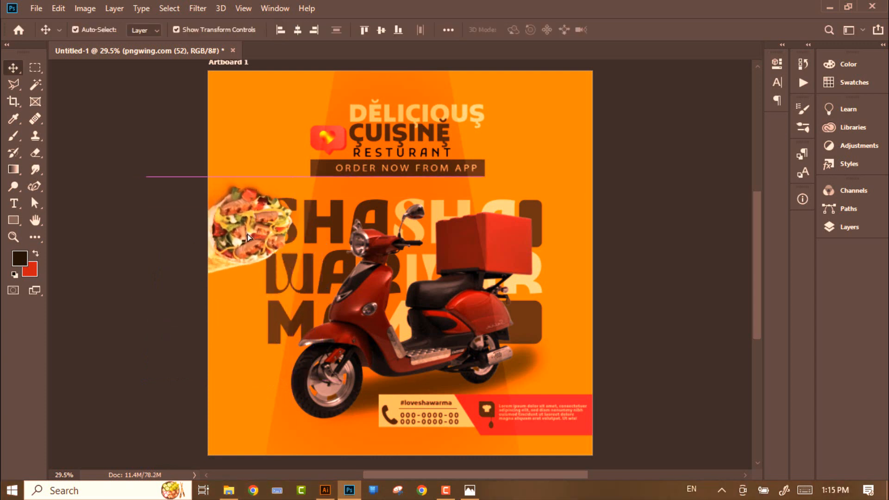
- Shrink the shawarma wrap to about 39% and rotate it to about 157° so its filling points up
left_click_drag(296, 269, 284, 232)
left_click_drag(316, 268, 295, 257)
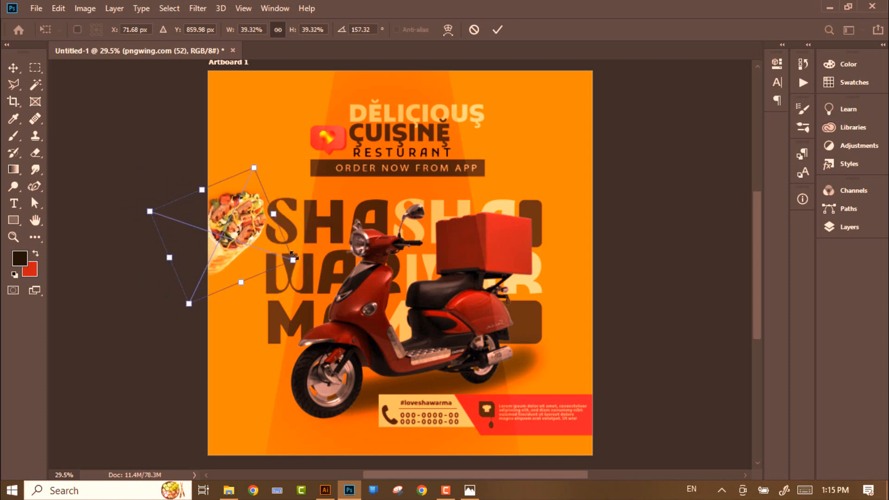
key("Return")
- Duplicate the shawarma wrap, rotate the copy to about -98° and place it at the artboard's right edge above the red banner
key("ctrl")
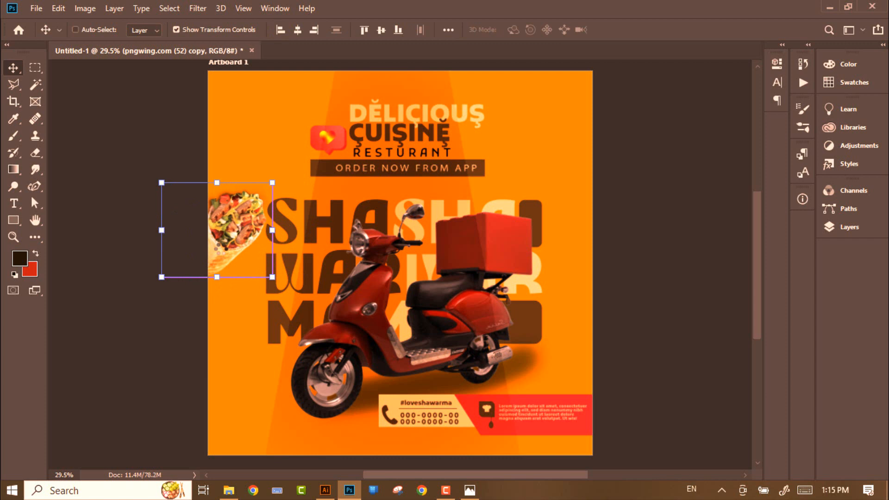
left_click_drag(224, 240, 528, 255, "alt")
left_click_drag(594, 232, 594, 361)
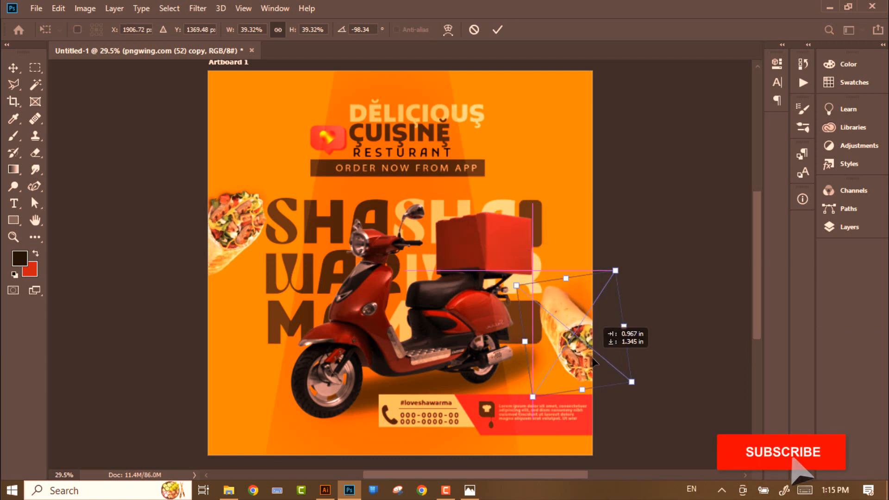
- Enlarge the left shawarma wrap and shift it slightly lower along the artboard's edge
left_click(240, 217)
left_click(233, 219)
key("ctrl+t")
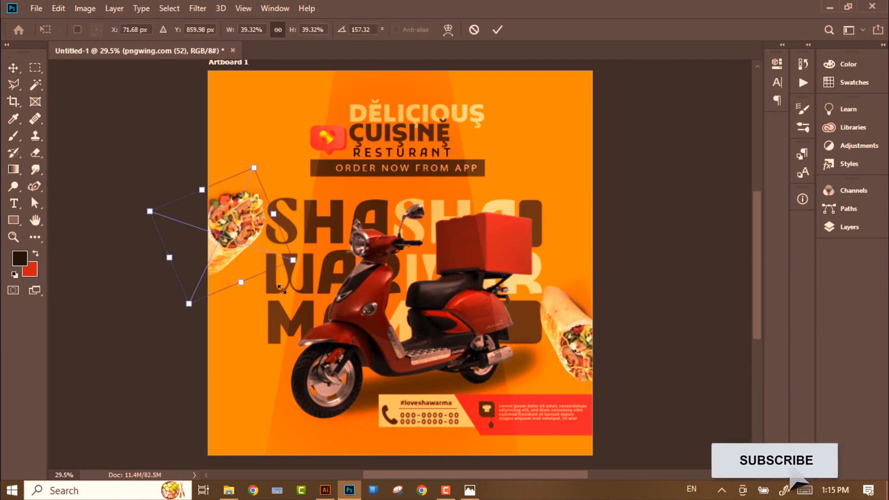
left_click_drag(282, 289, 285, 292)
left_click_drag(259, 241, 249, 268)
key("Return")
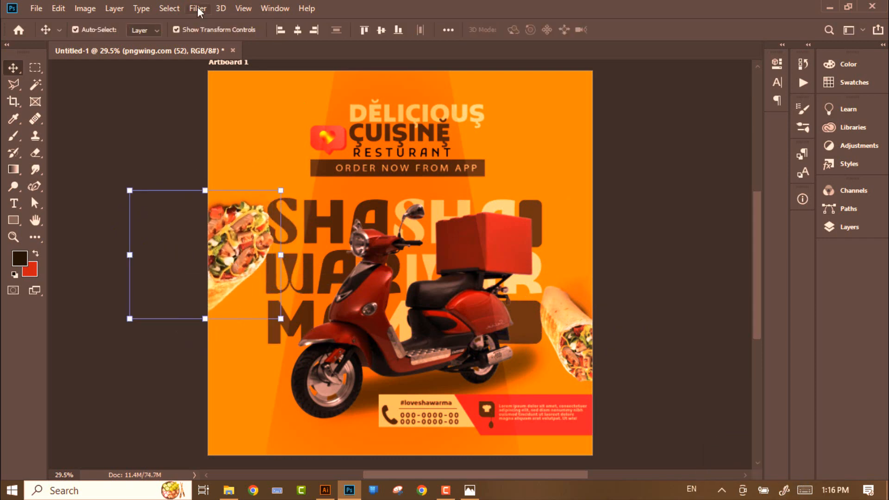
- Apply a Motion Blur to the left shawarma wrap with angle 0° and distance 29 pixels
left_click(198, 9)
mouse_move(314, 163)
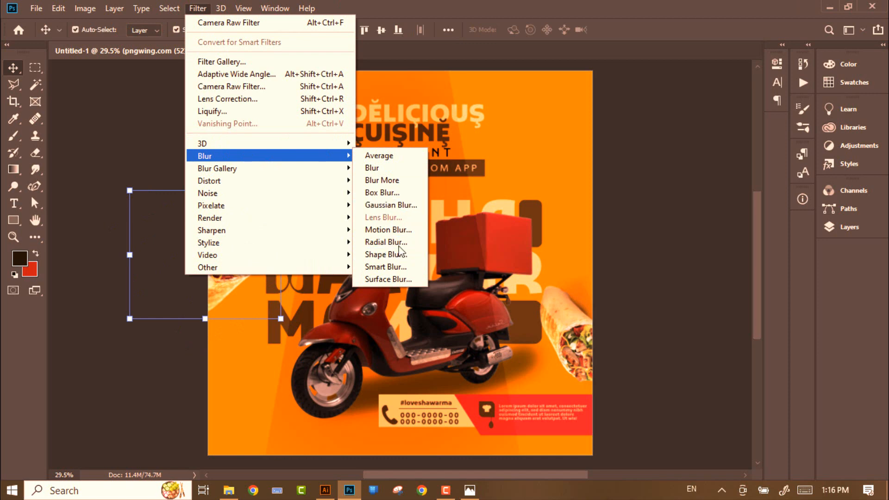
left_click(394, 230)
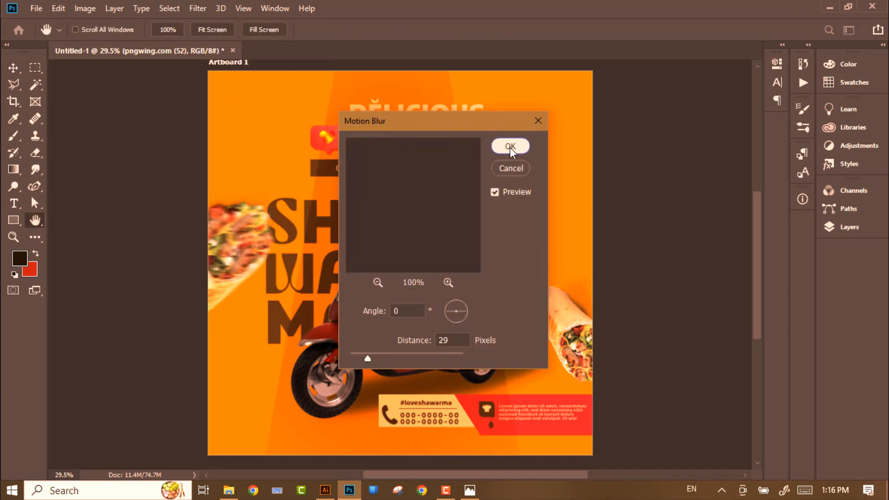
left_click(510, 146)
- Apply a Motion Blur to the right shawarma wrap with angle 0° and distance 16 pixels, then deselect the layer
key("alt+]")
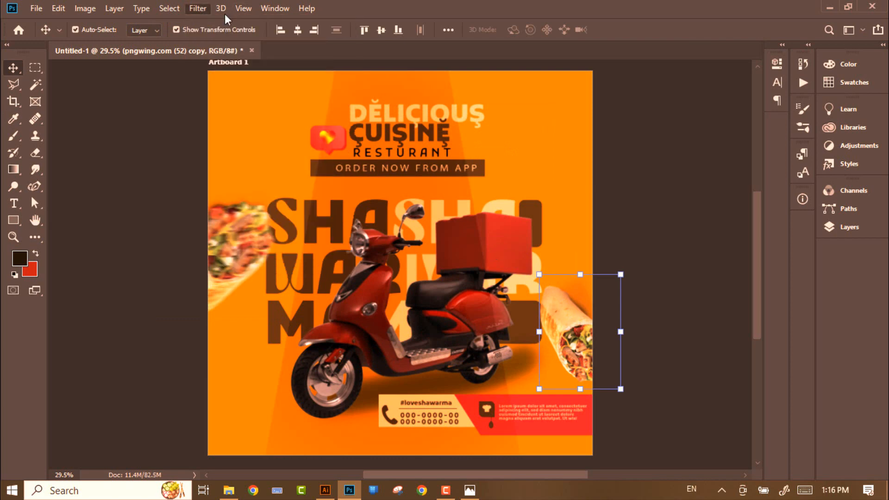
left_click(169, 9)
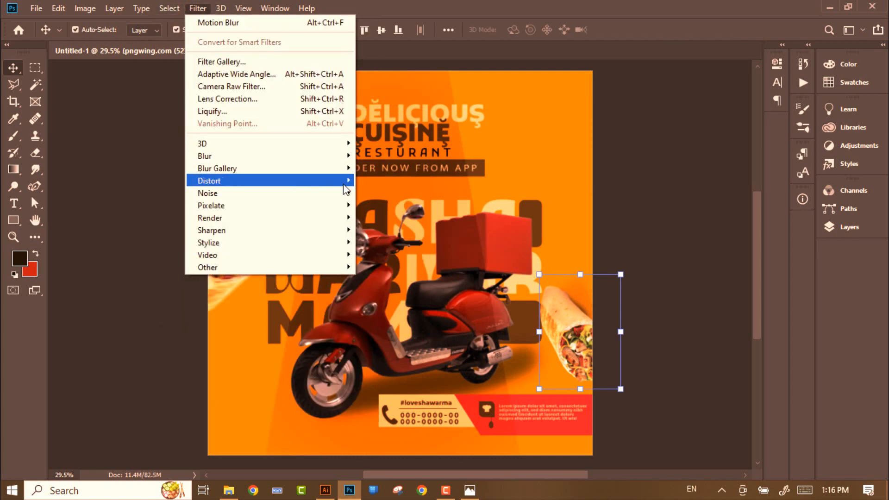
mouse_move(324, 156)
left_click(389, 228)
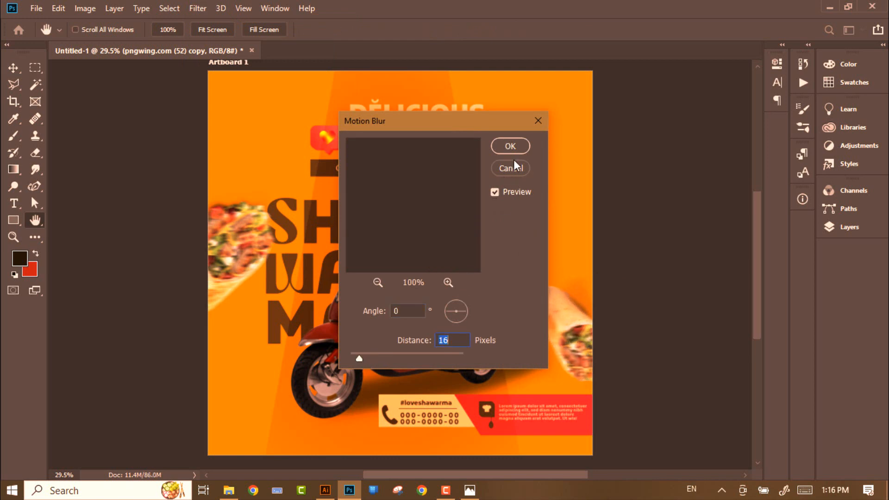
left_click(516, 146)
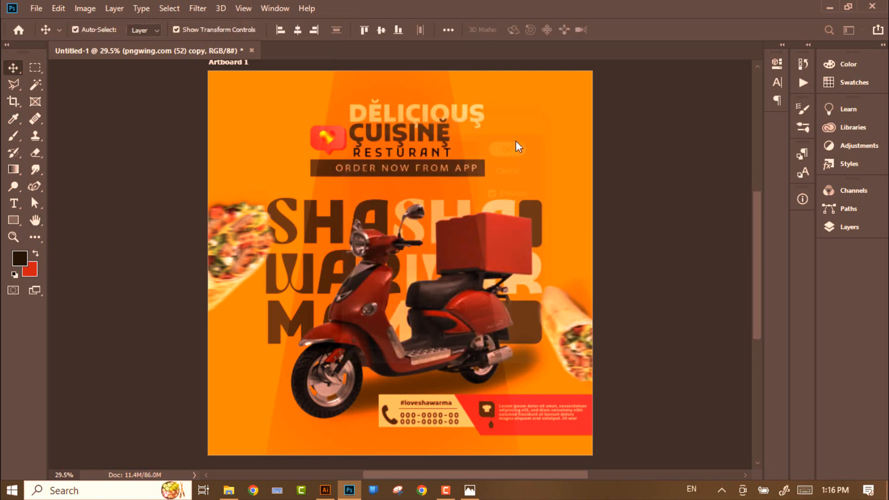
left_click(638, 271)
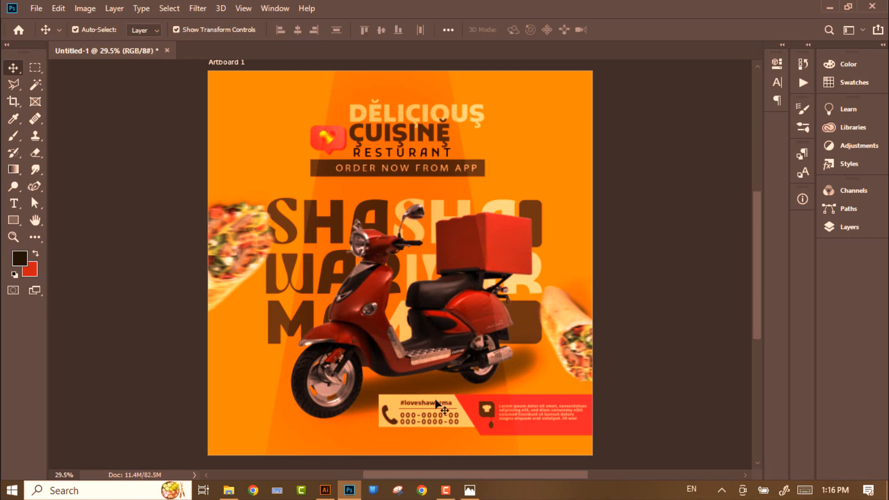